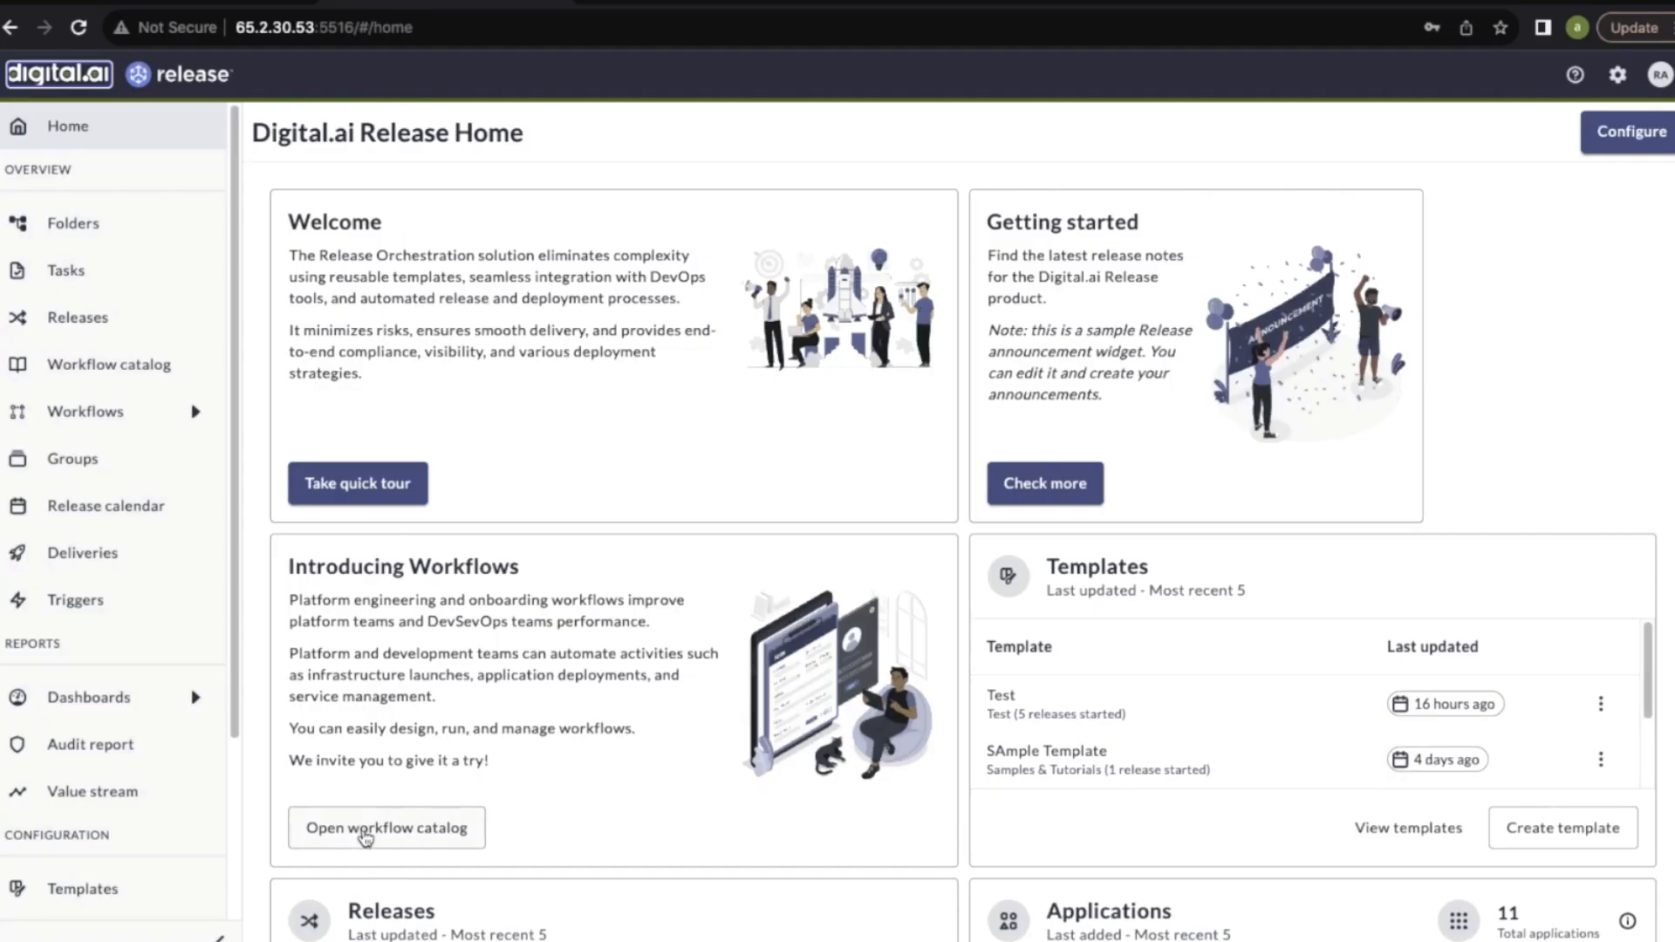
Filter the workflow catalog to Infrastructure Service and run the Terraform create, update, or destroy workflow in the Workflow Executions folder
click(366, 829)
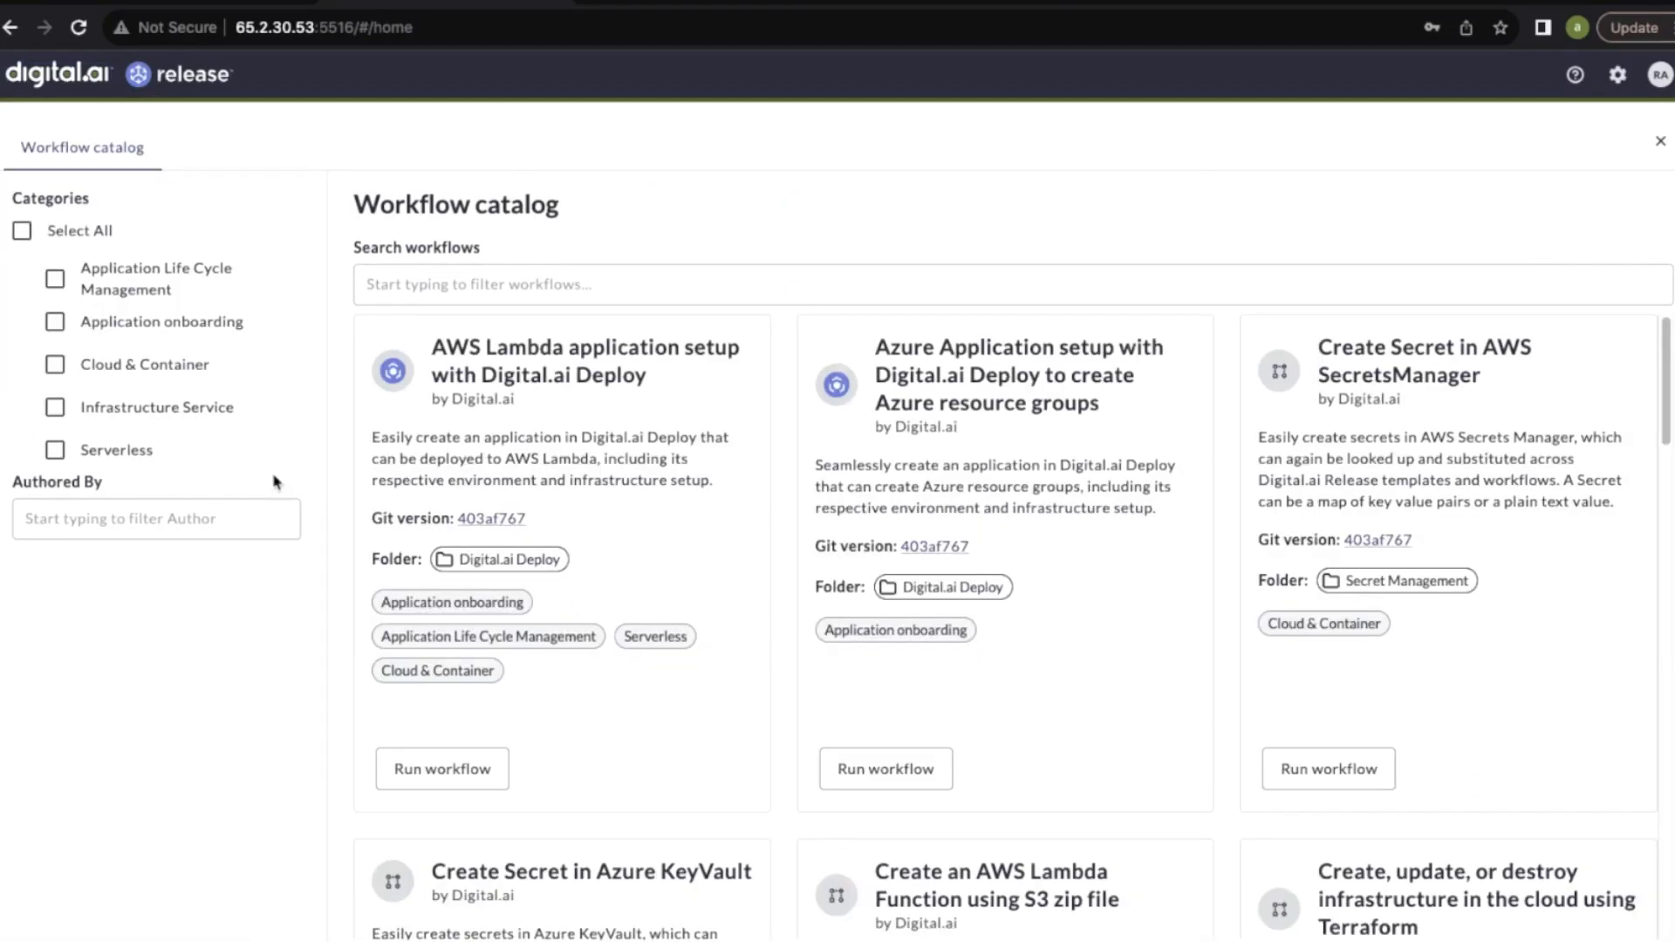
click(55, 407)
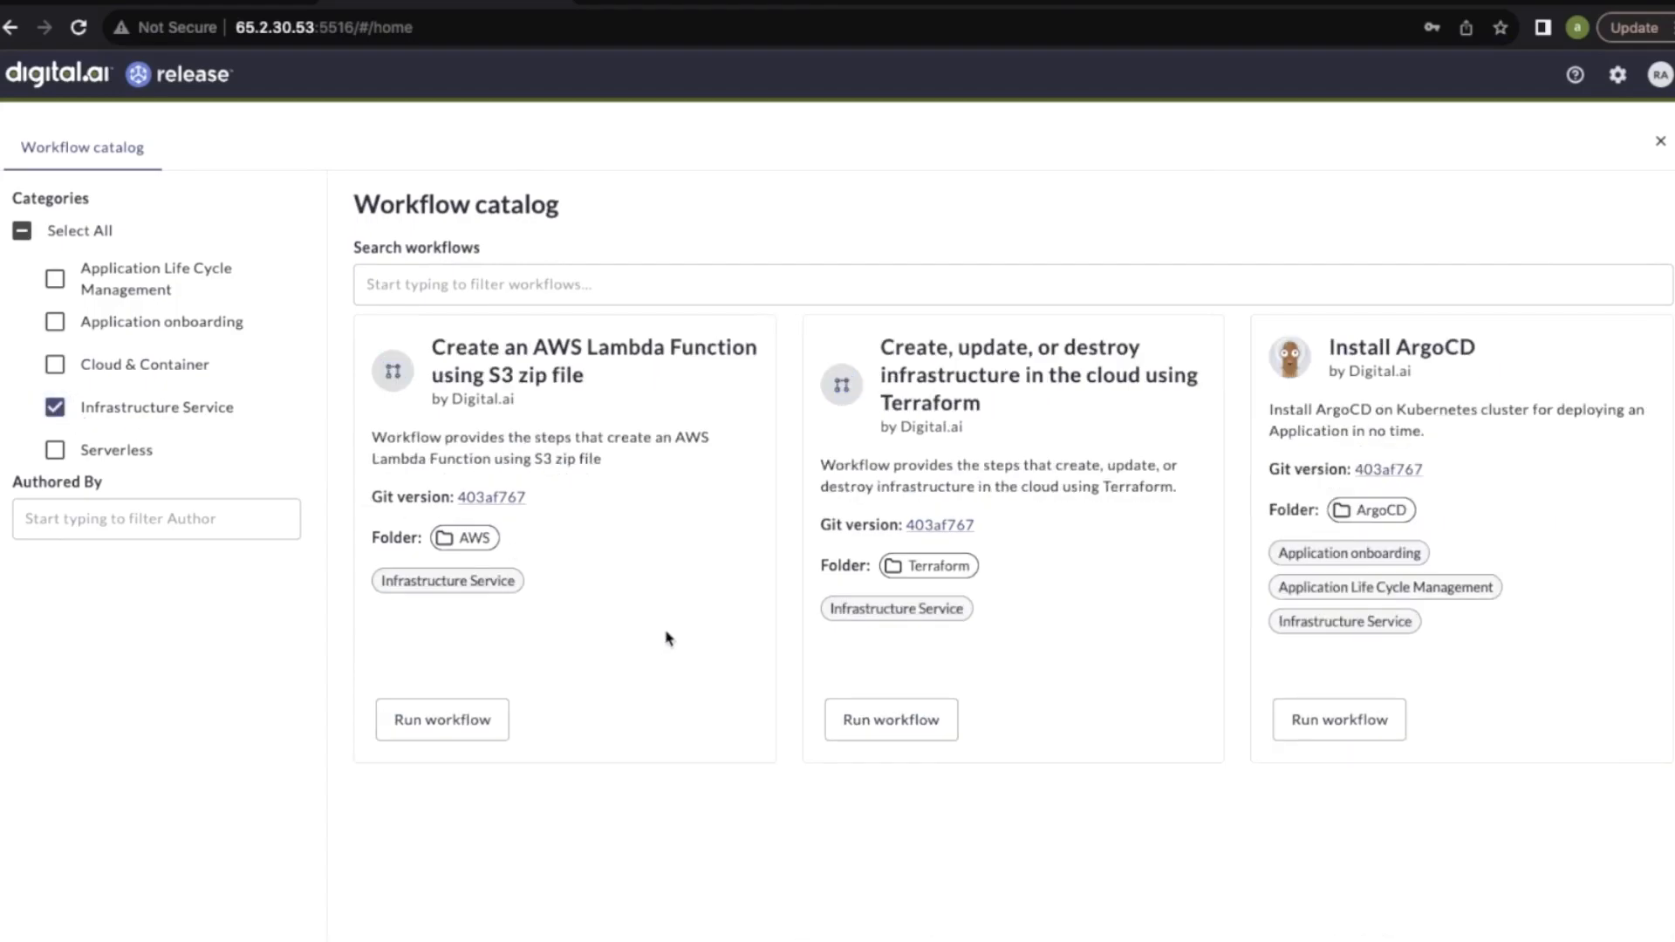
click(883, 727)
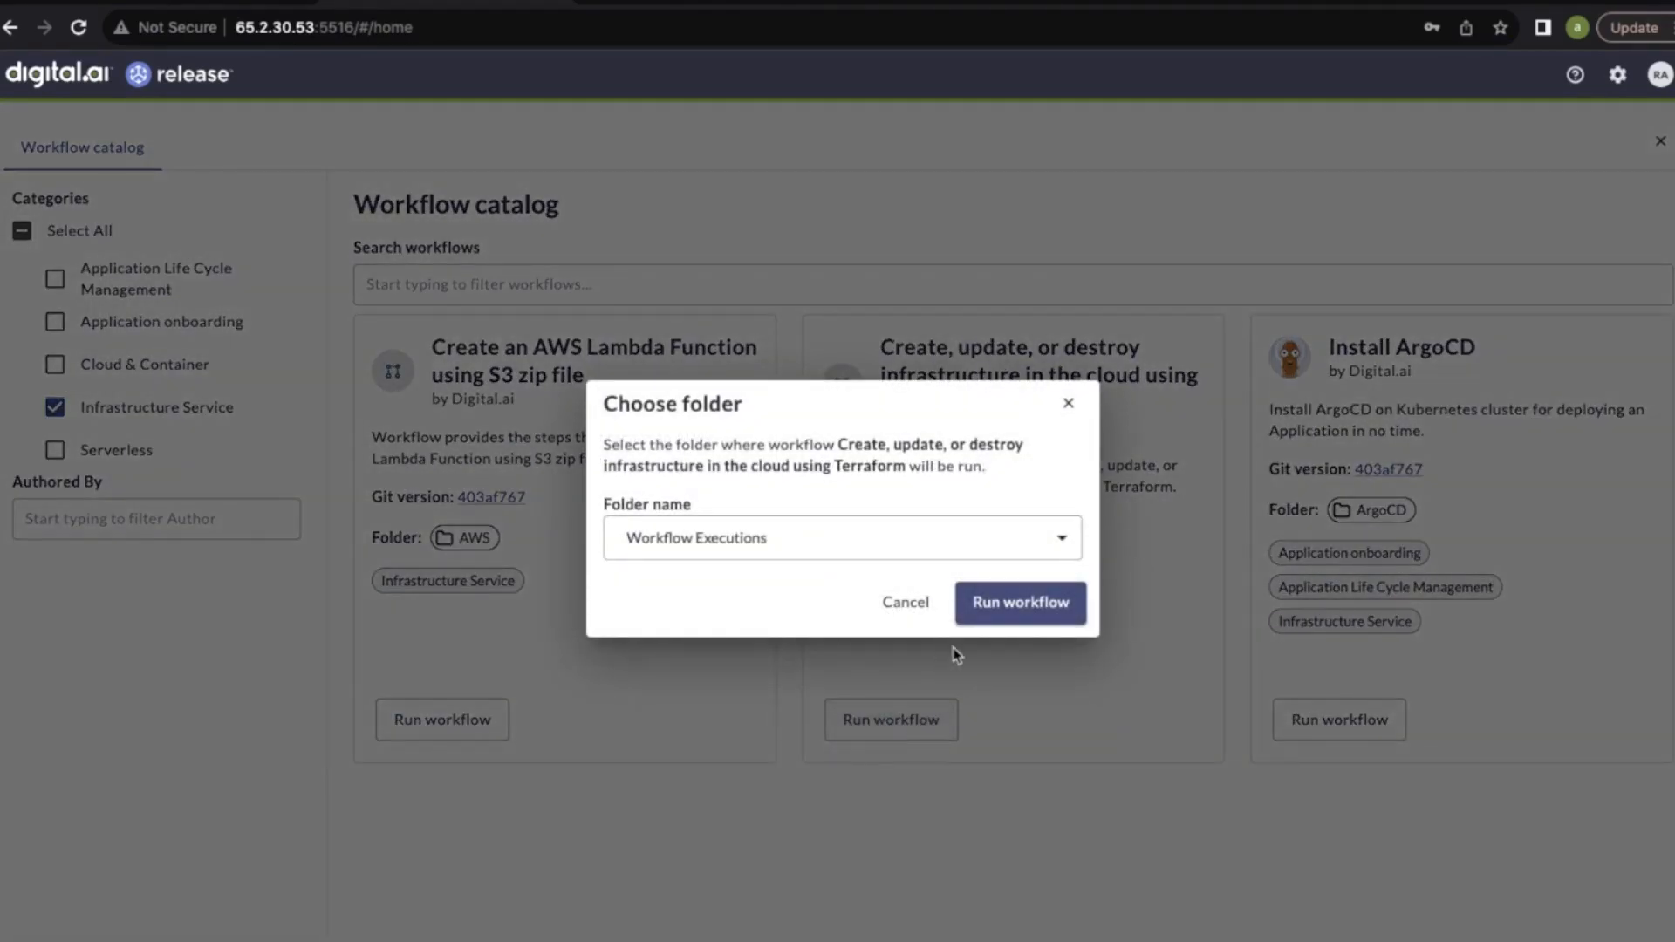
click(1012, 600)
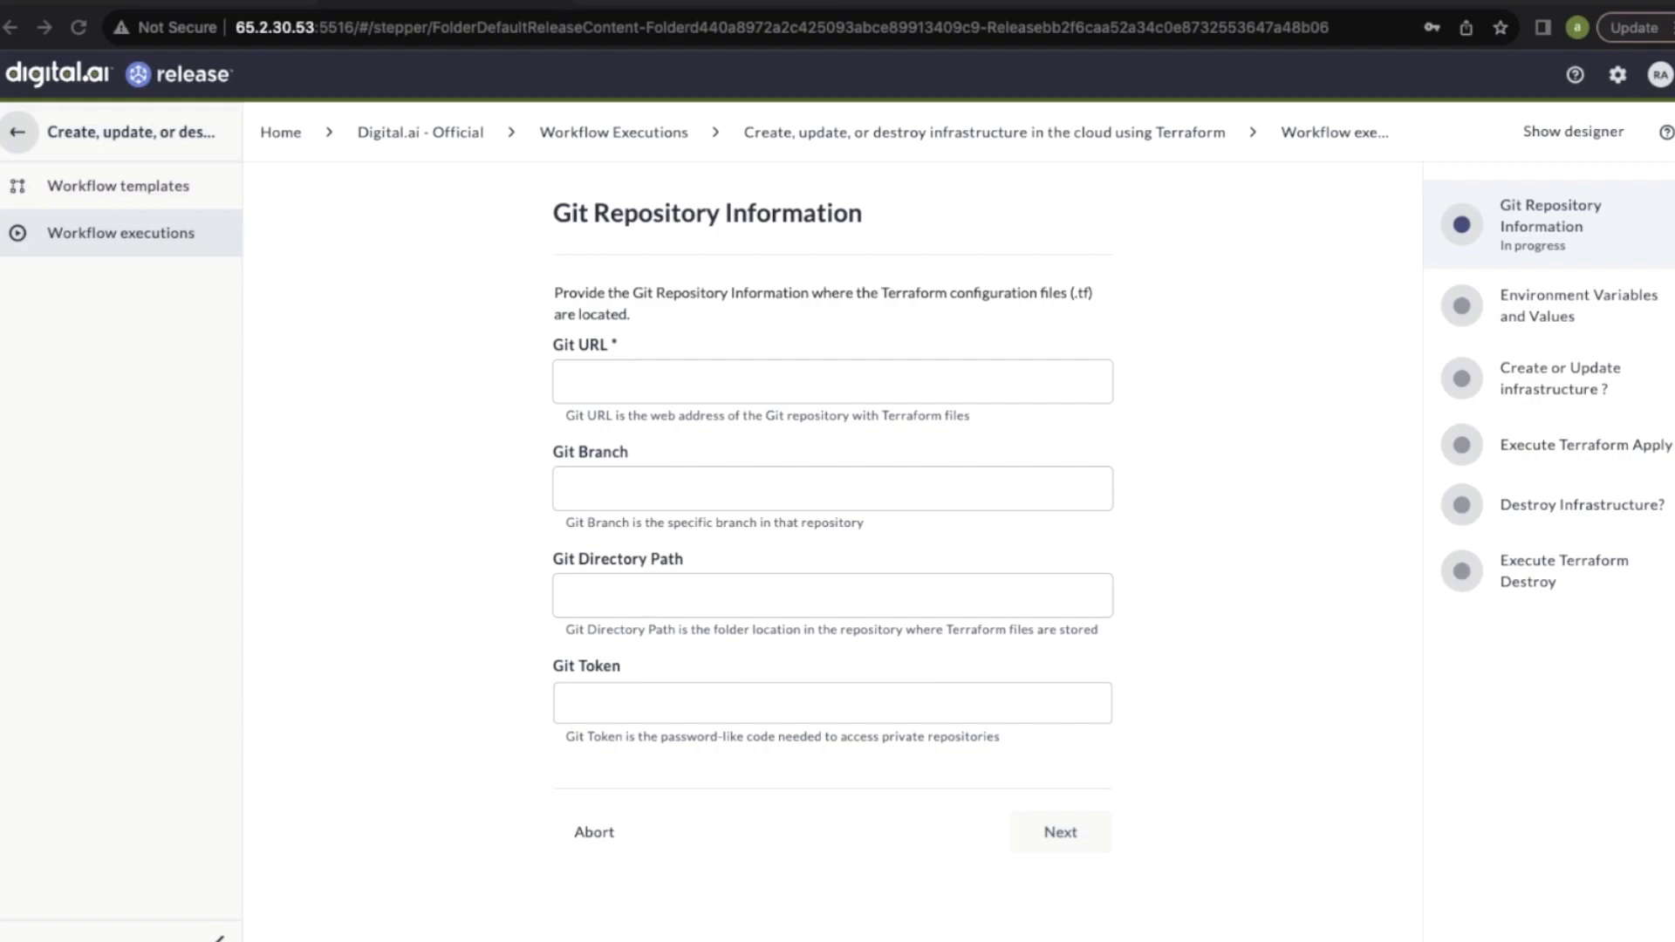
click(754, 381)
text(https://github.com/xebialabs/terraform-examples.git)
click(755, 499)
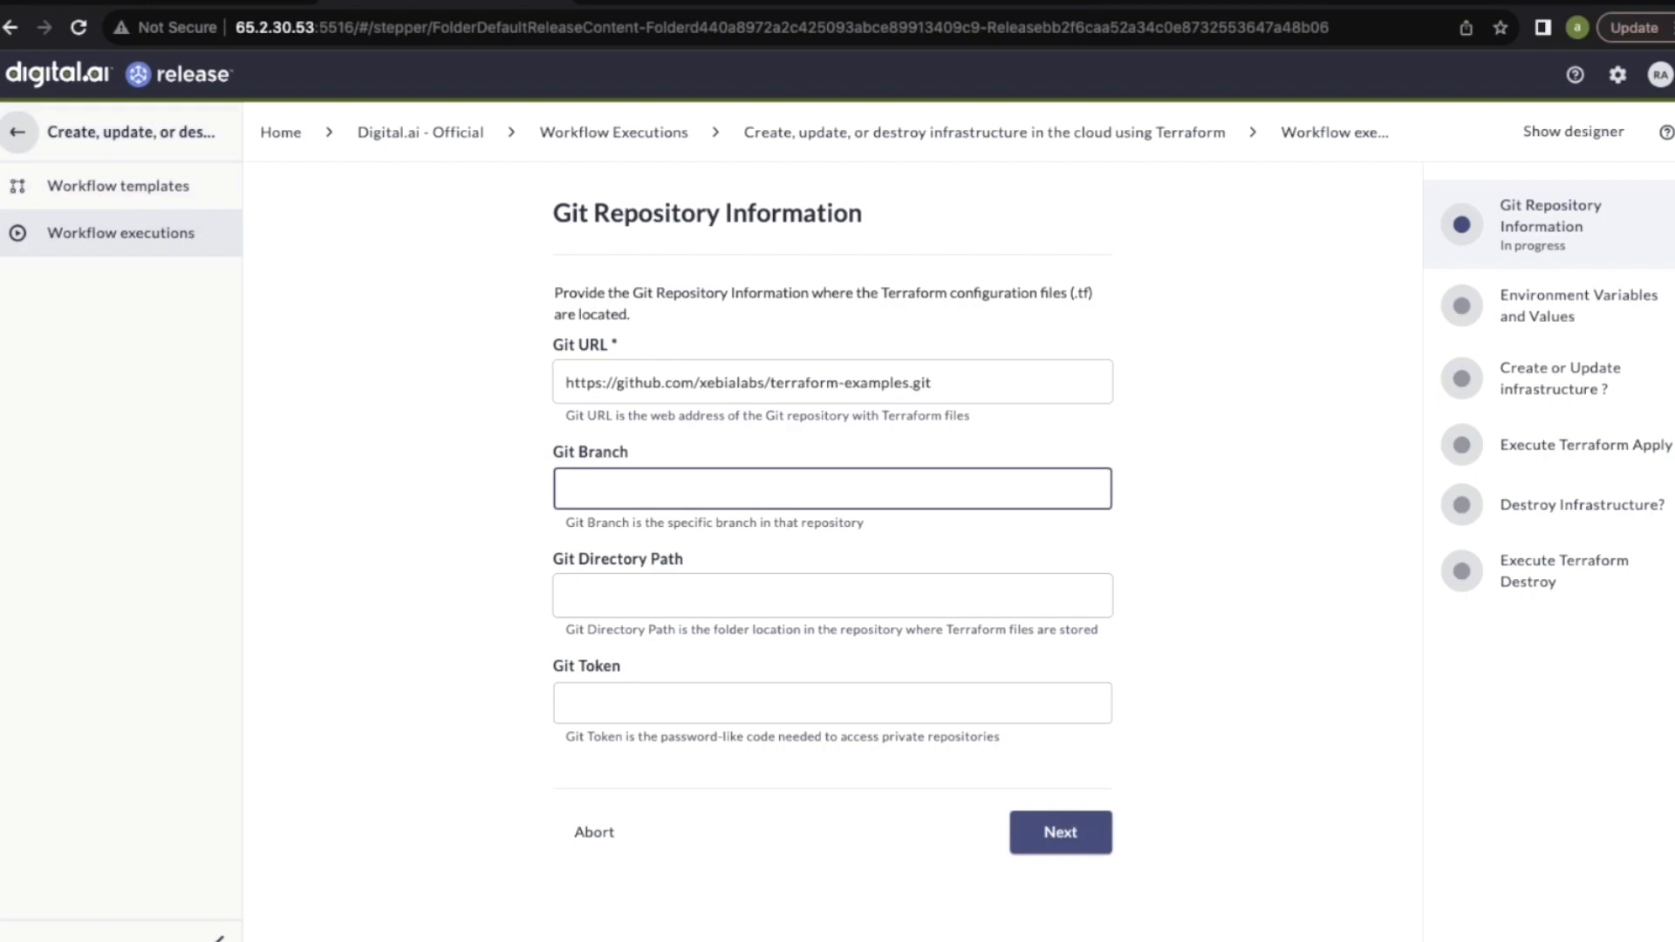
key(super+Tab)
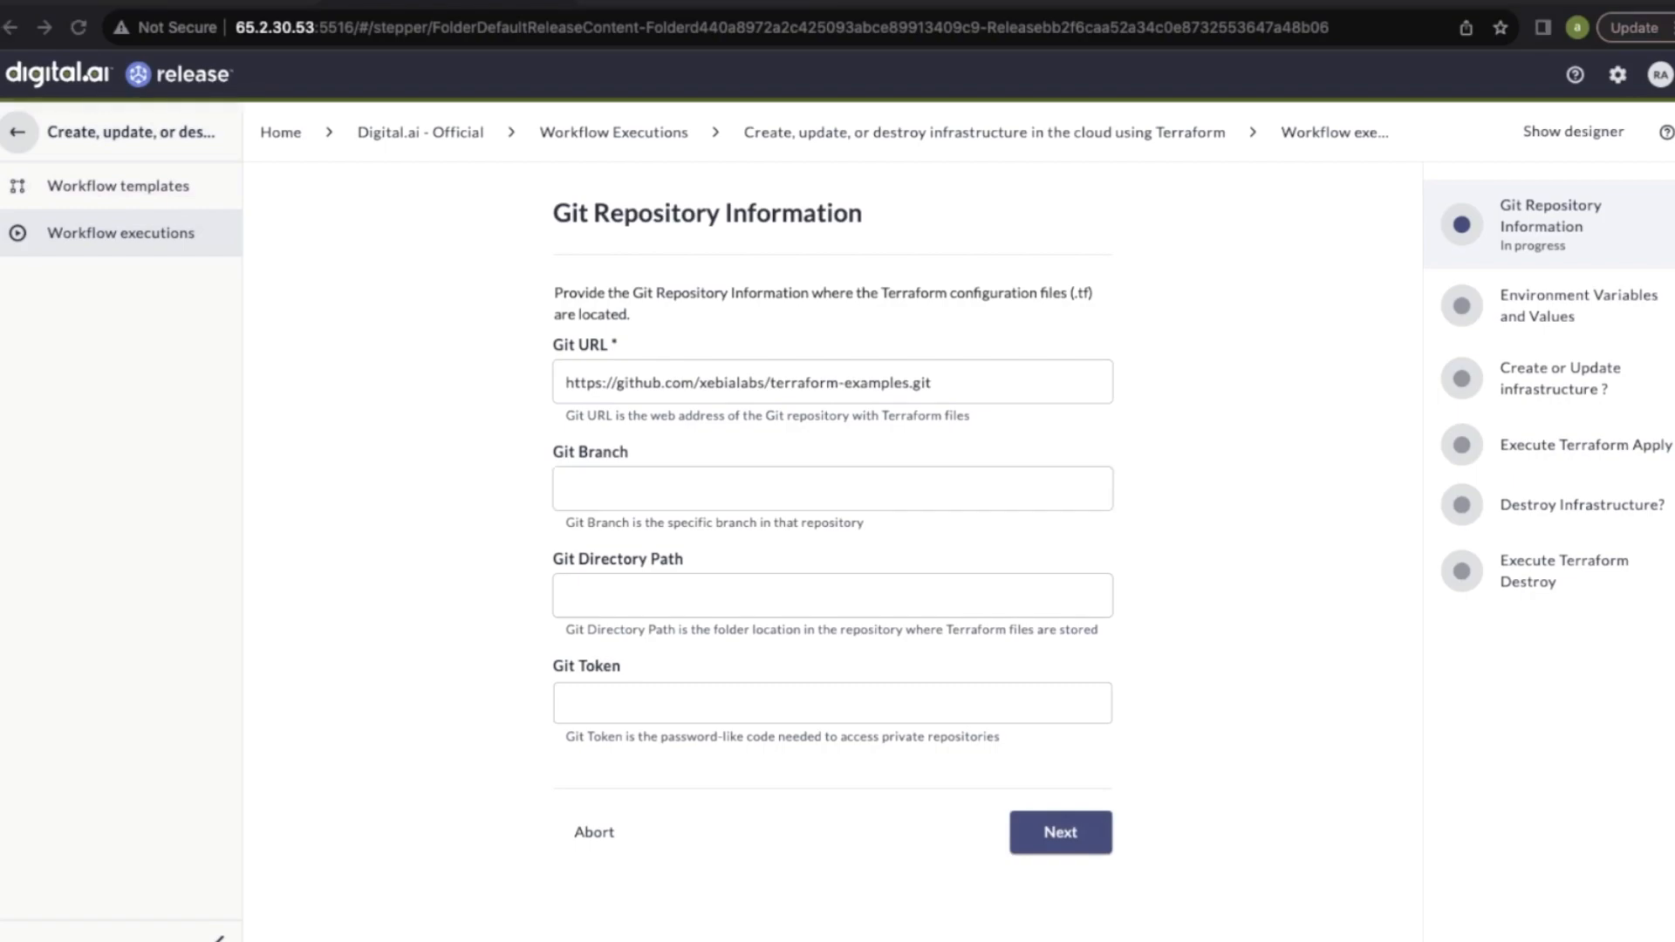
click(619, 501)
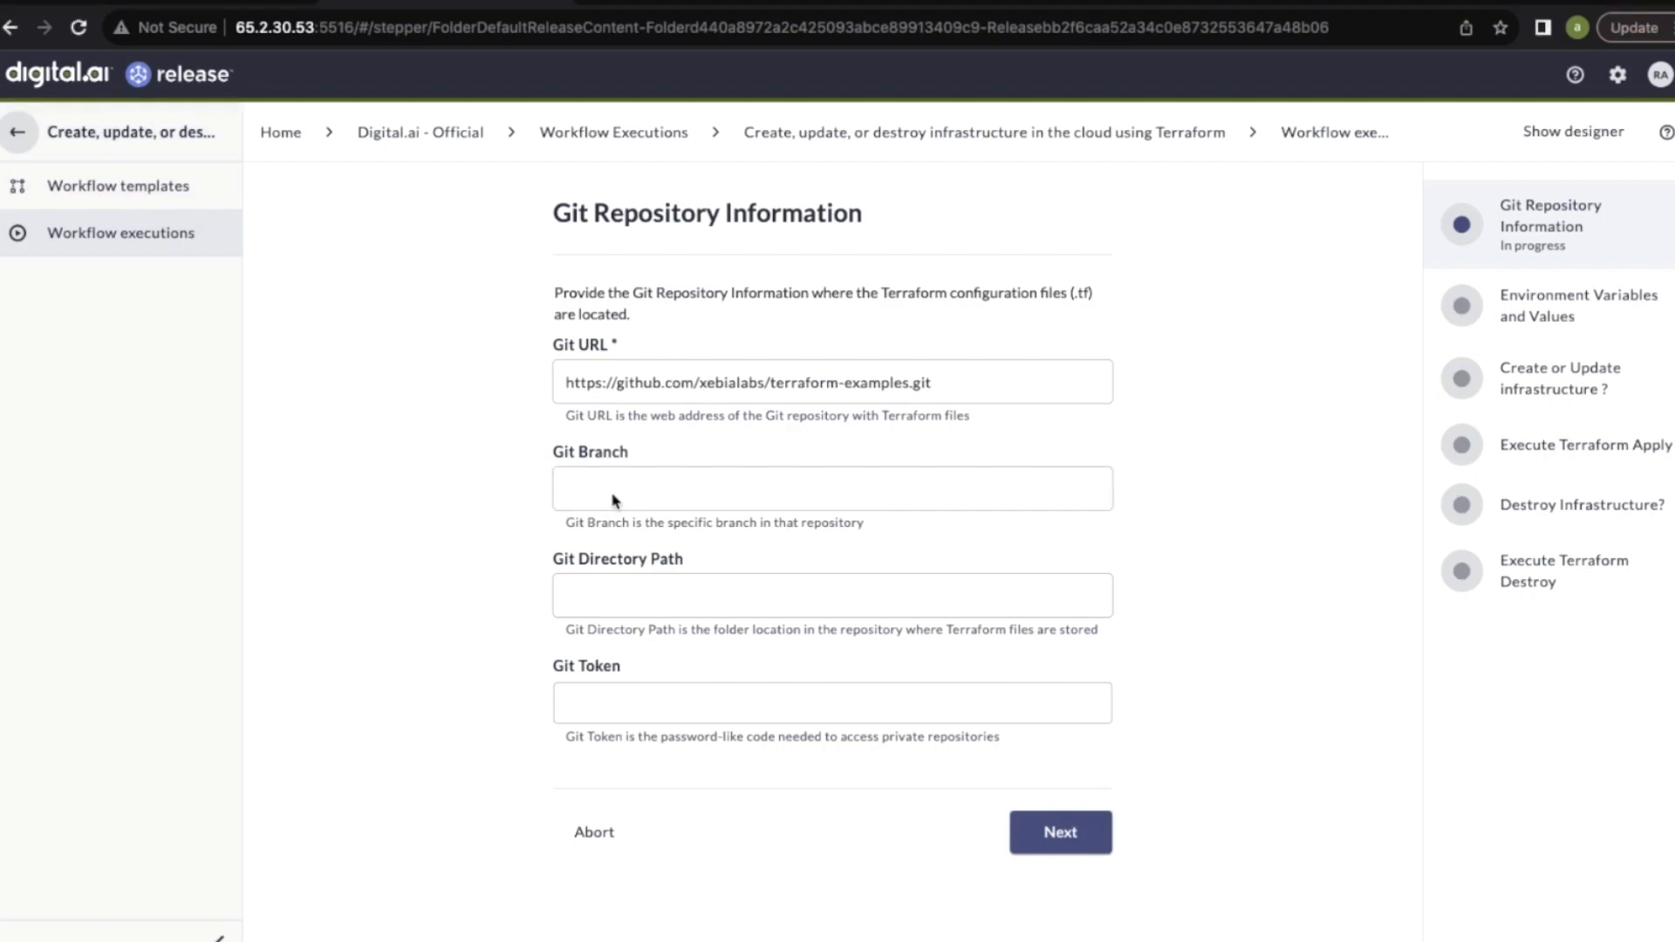
text(master)
Set the Git directory path to aws
click(658, 592)
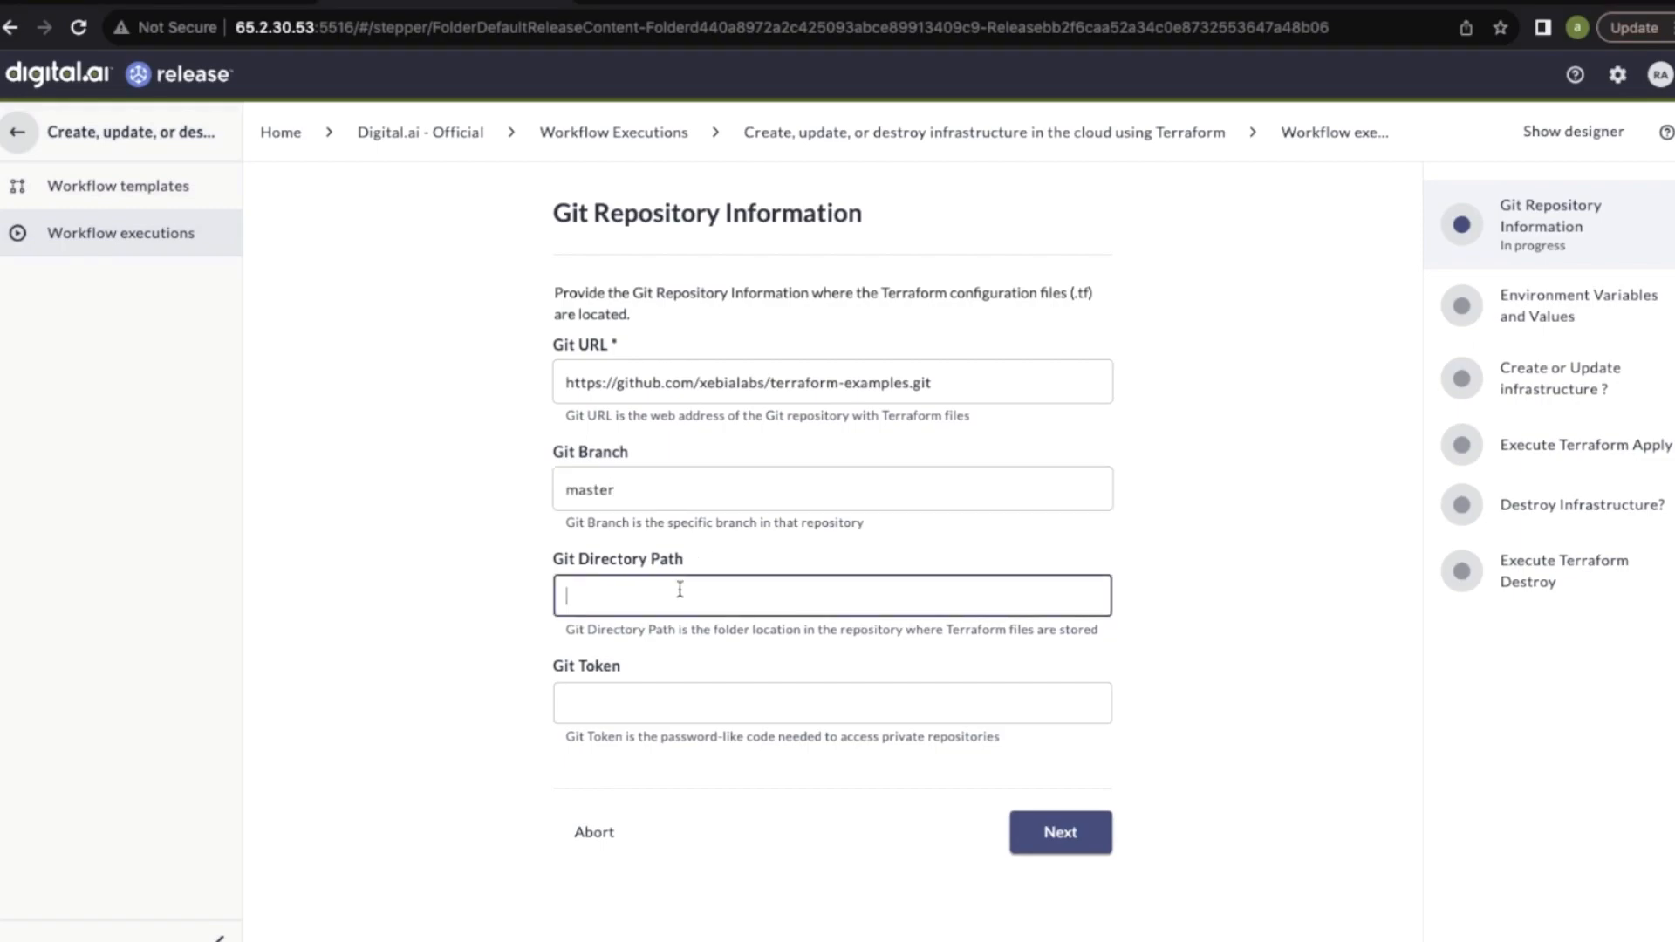
key(super+Tab)
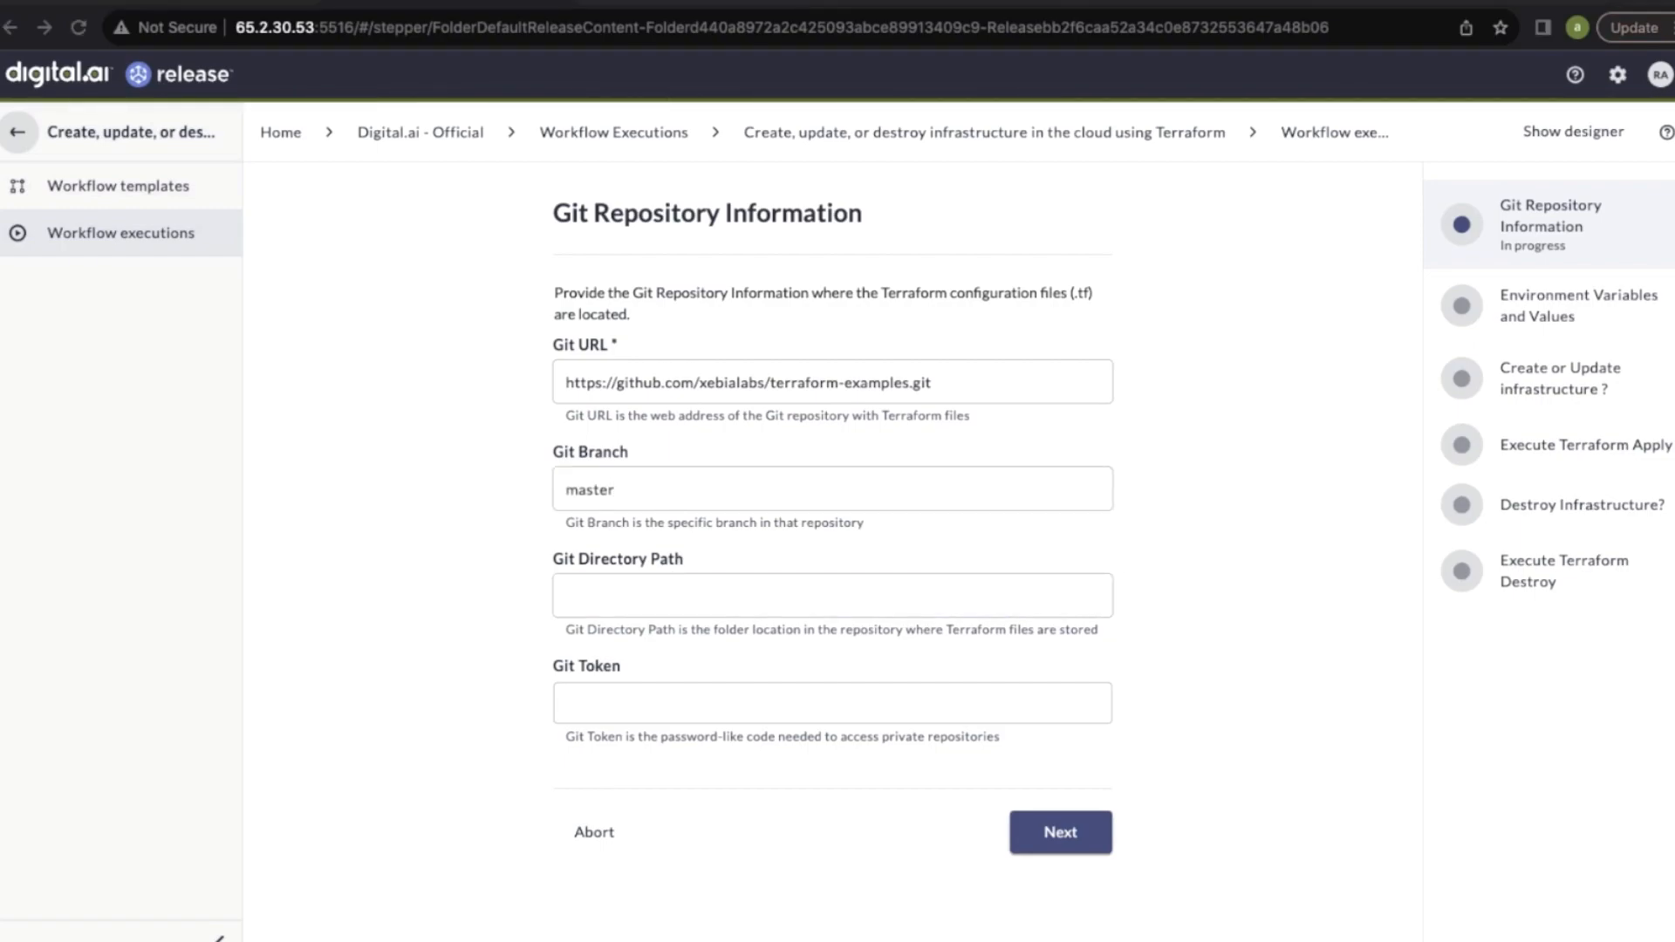
click(644, 588)
text(aws)
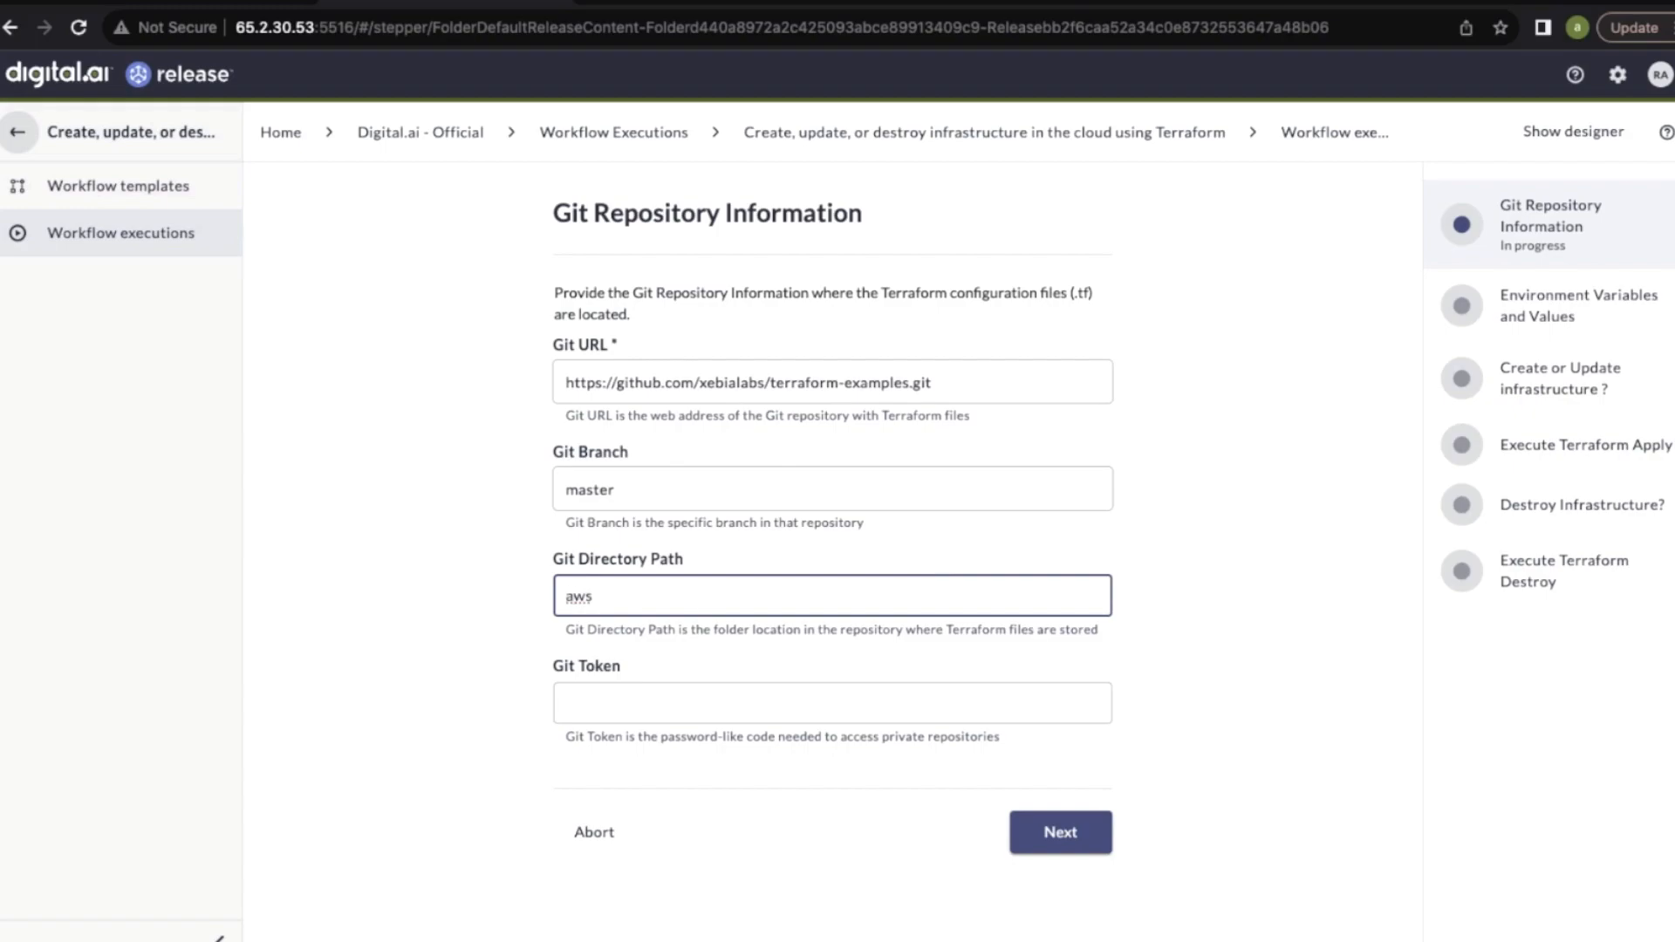
Paste the Git token and submit the Git repository information
click(653, 703)
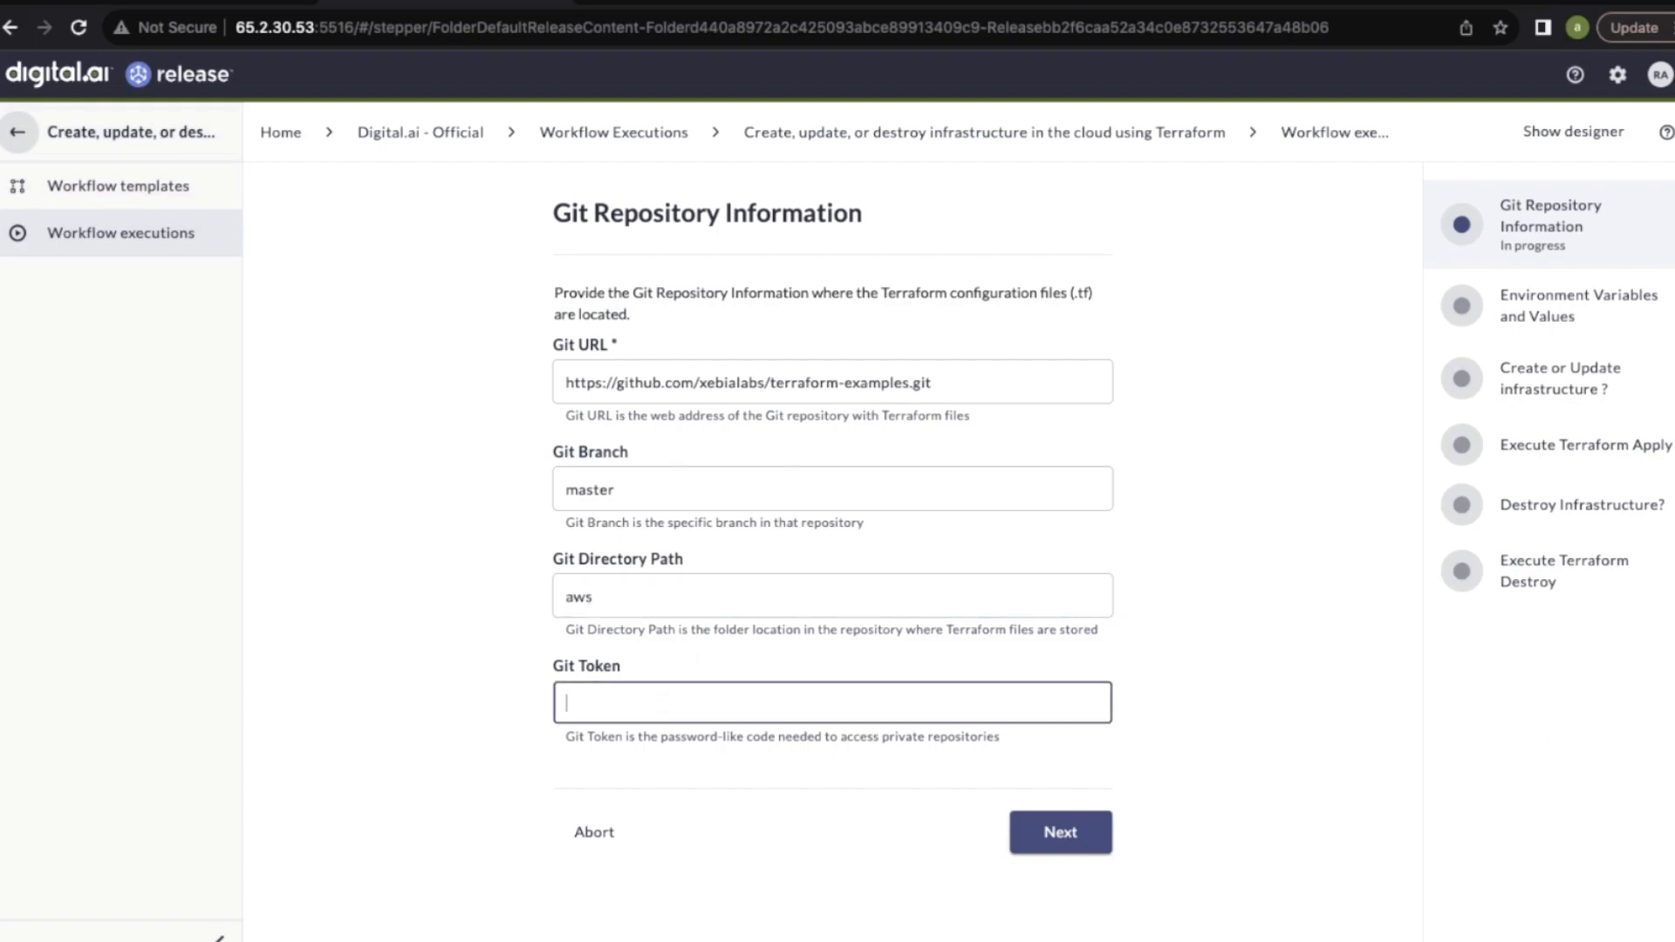
key(super+Tab)
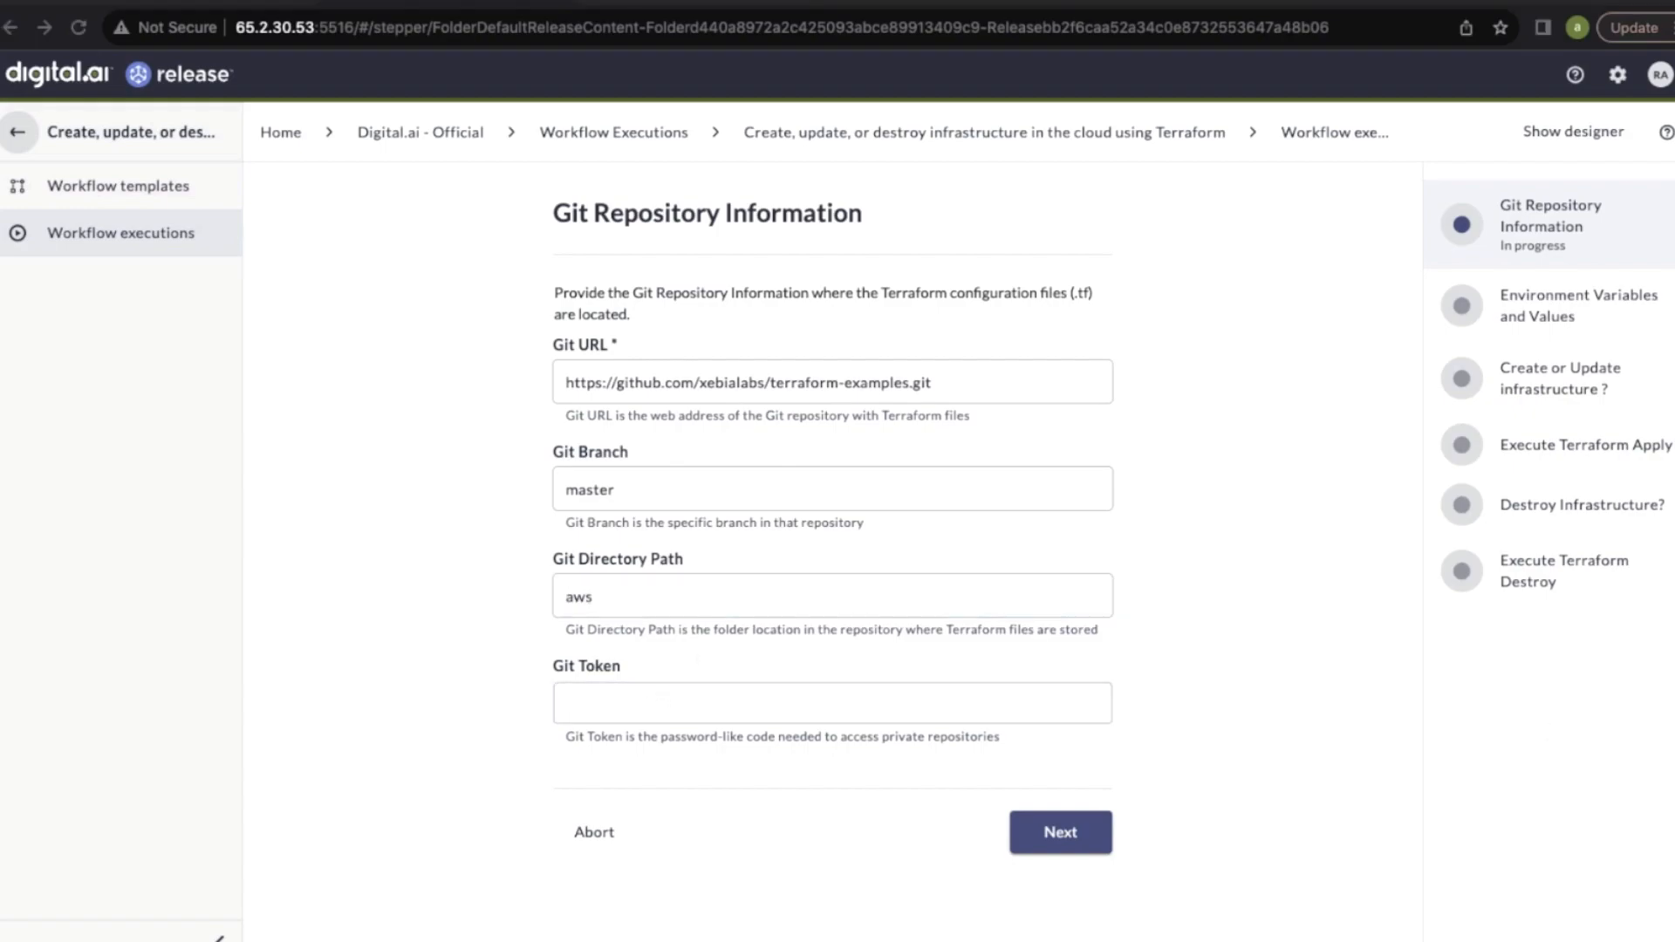
key(super+Tab)
key(ctrl+v)
click(1061, 835)
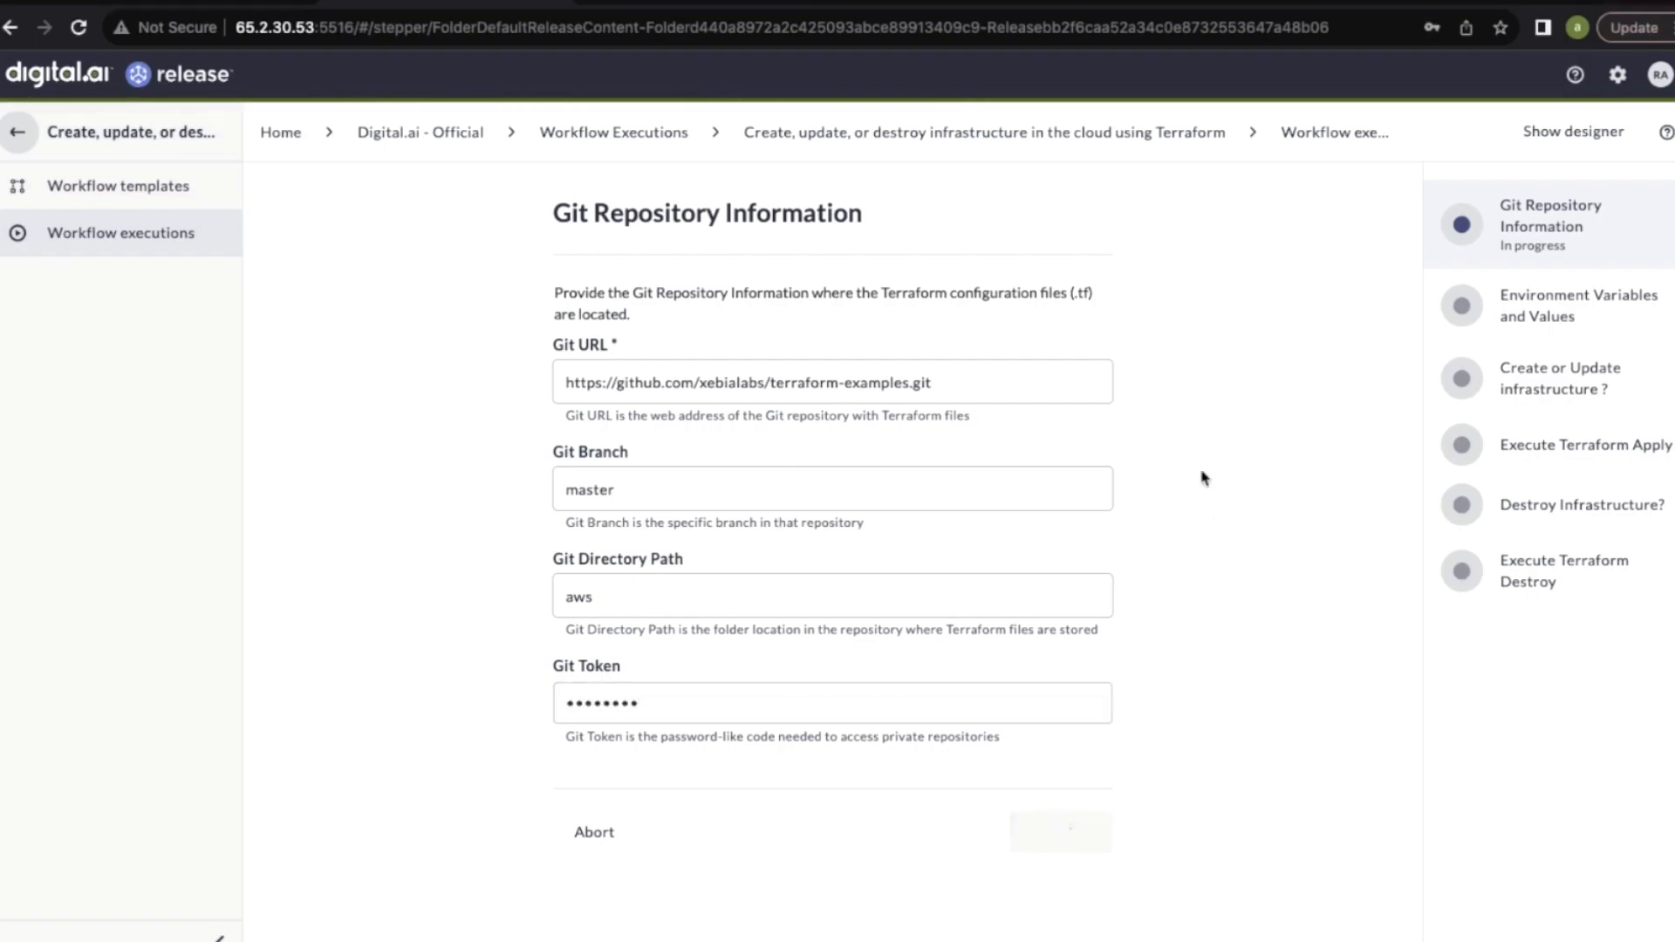
Paste the cloud credentials as environment variables and choose to create or update the infrastructure
click(804, 464)
key(super+Tab)
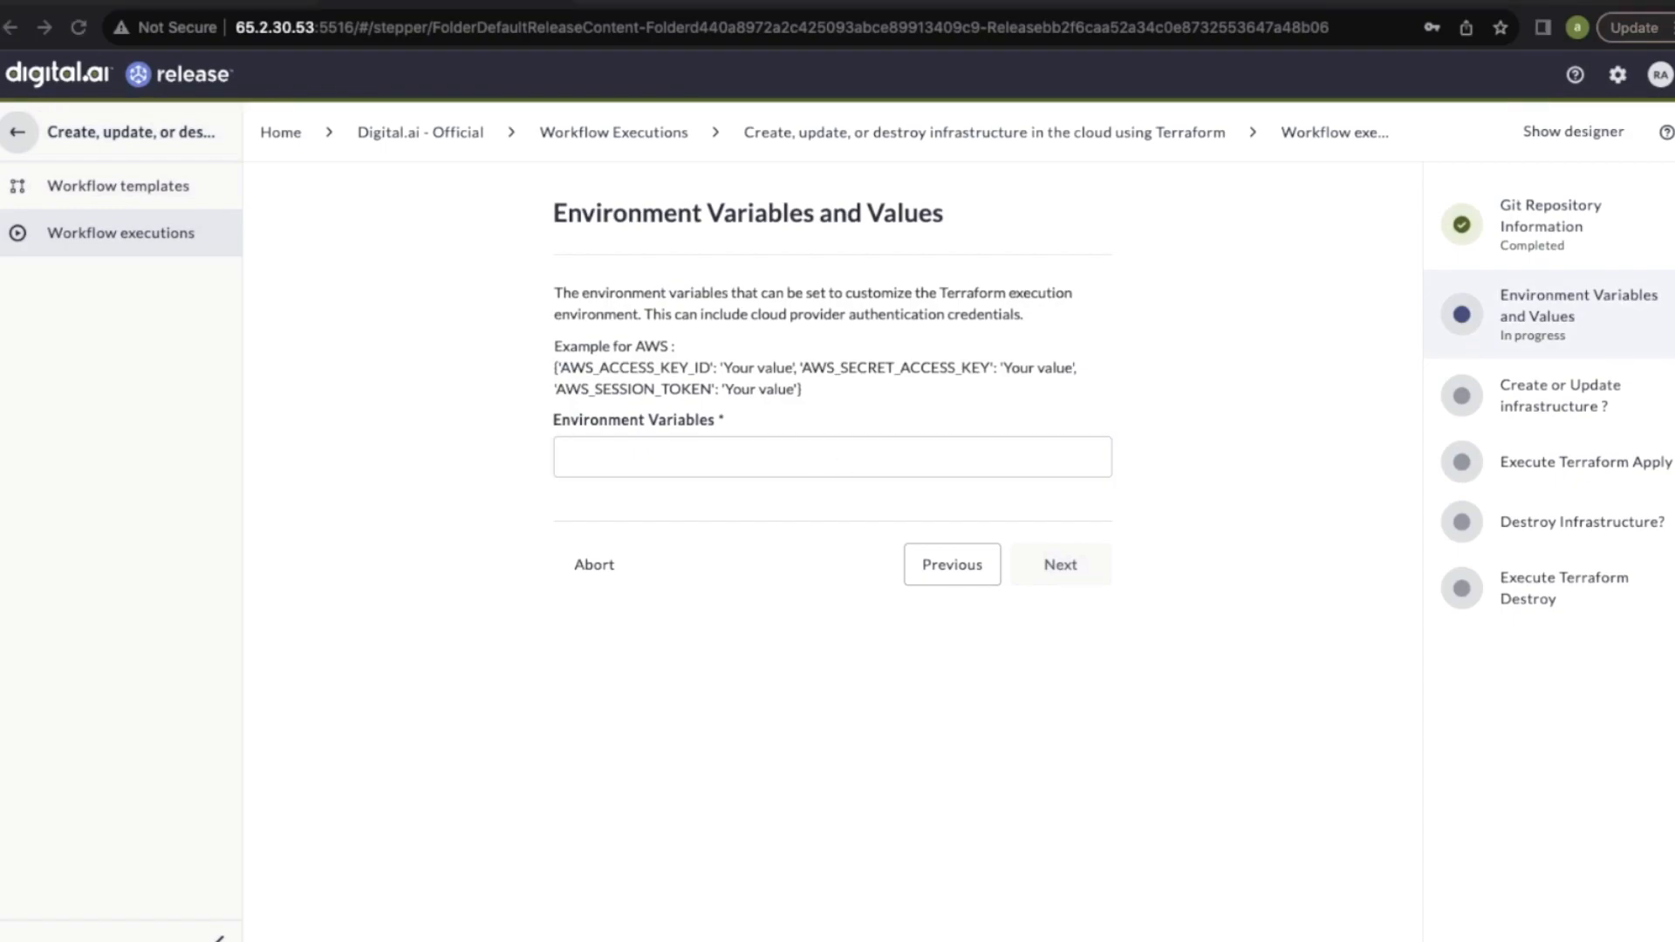
click(933, 458)
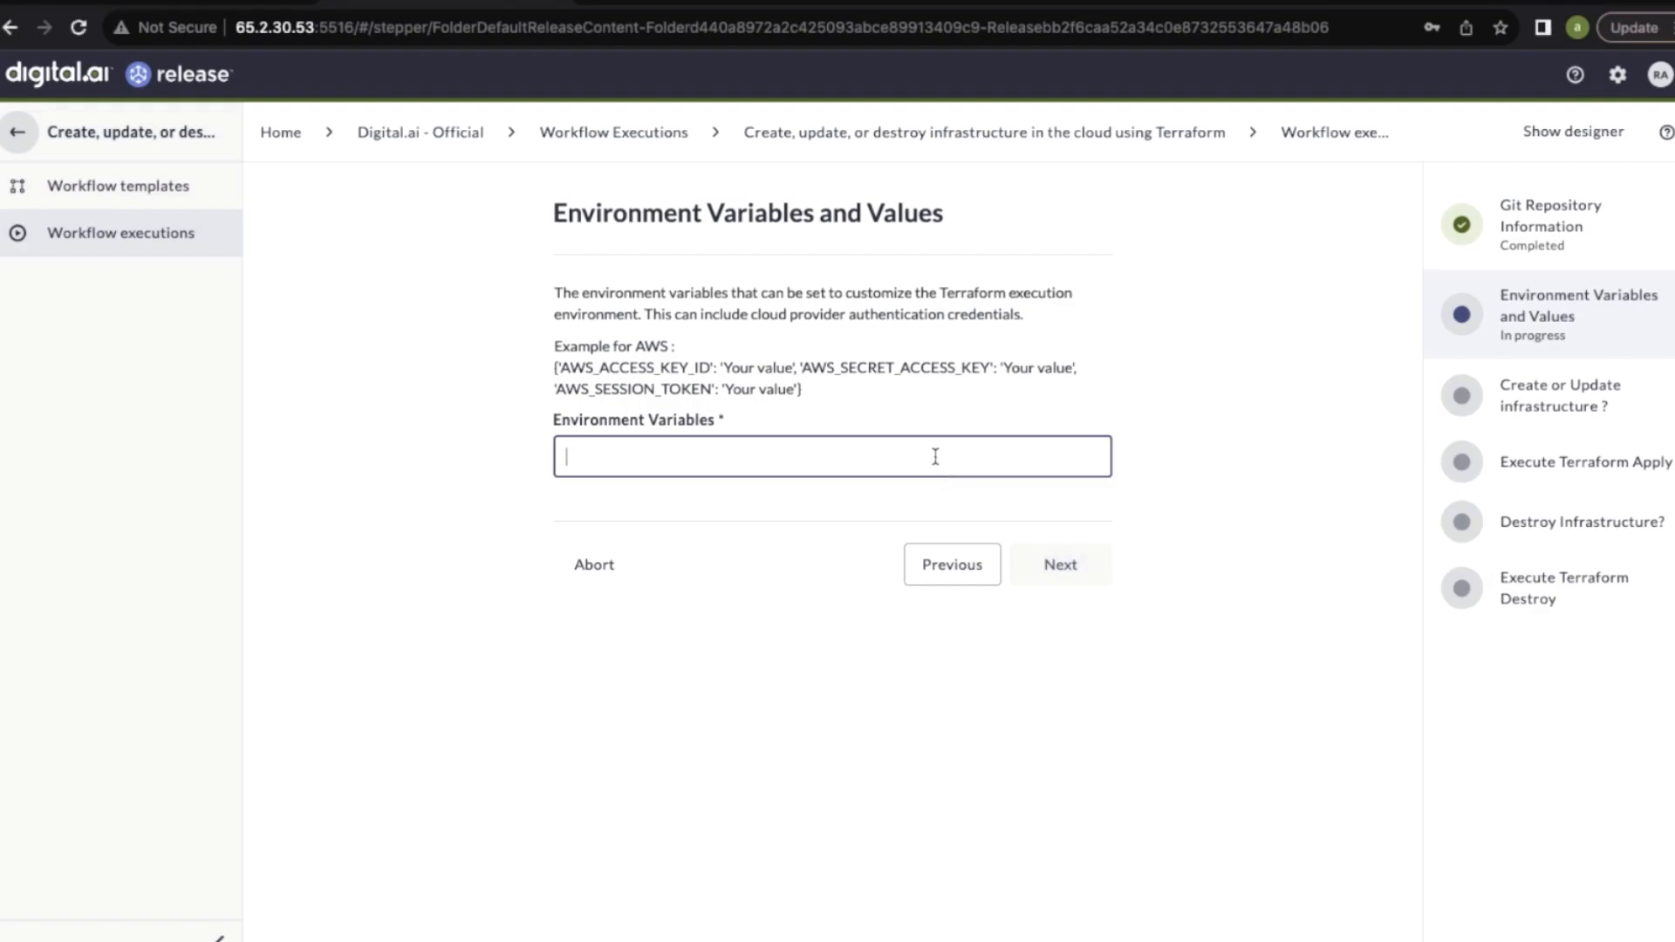
key(super+v)
click(1066, 570)
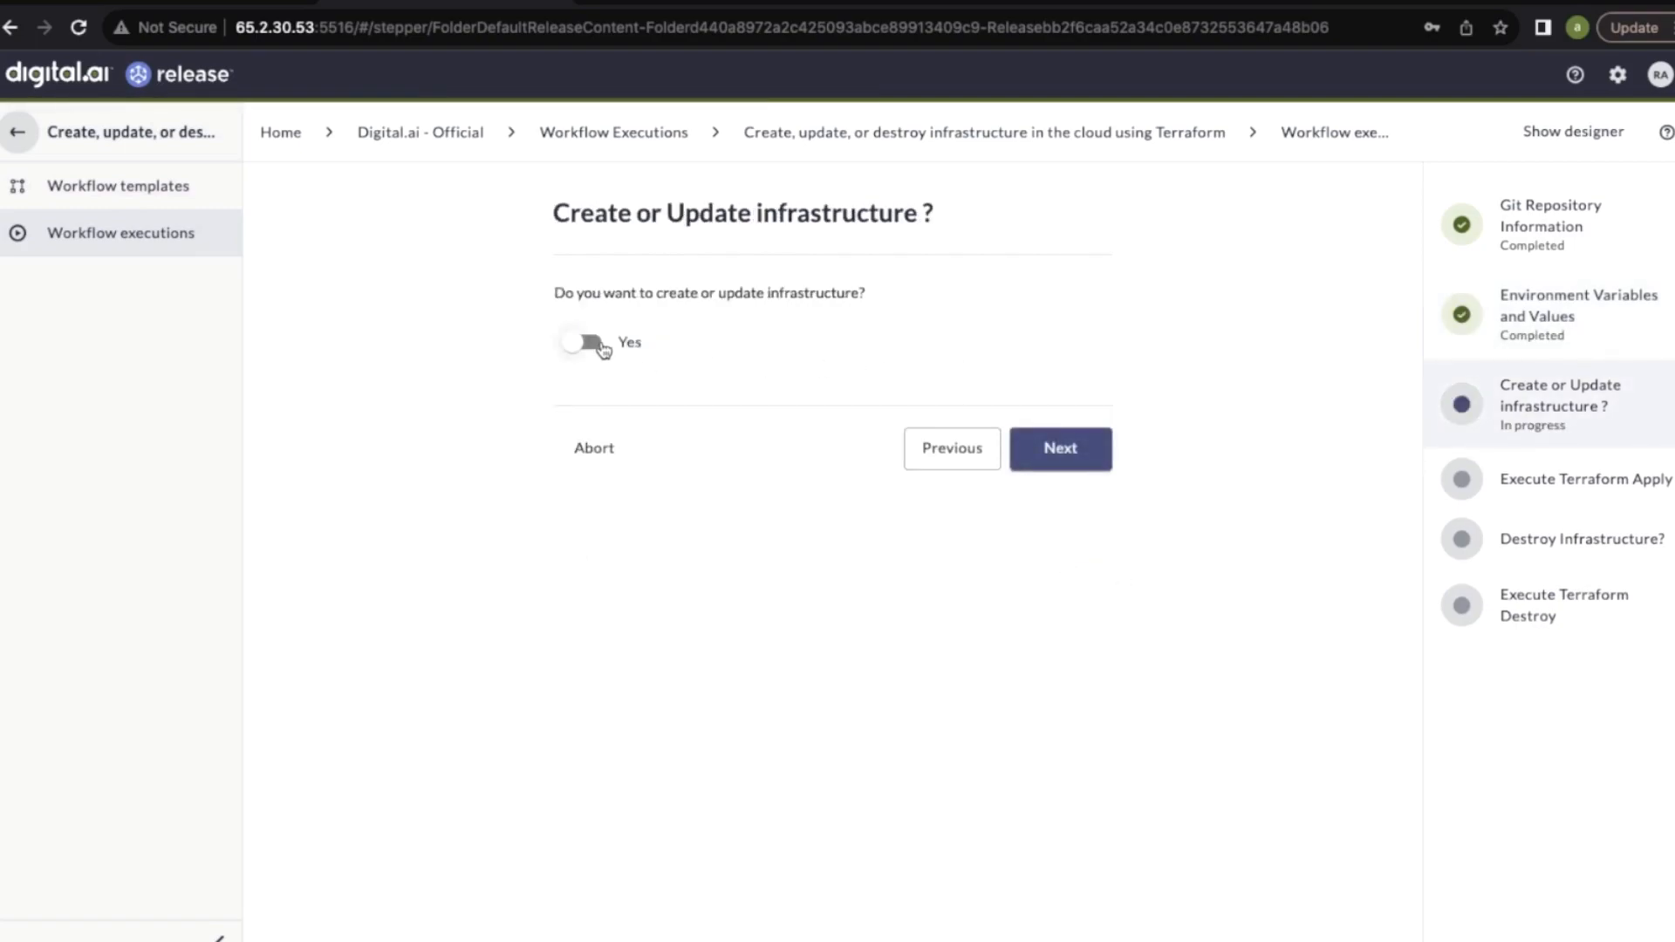
click(598, 346)
click(1080, 452)
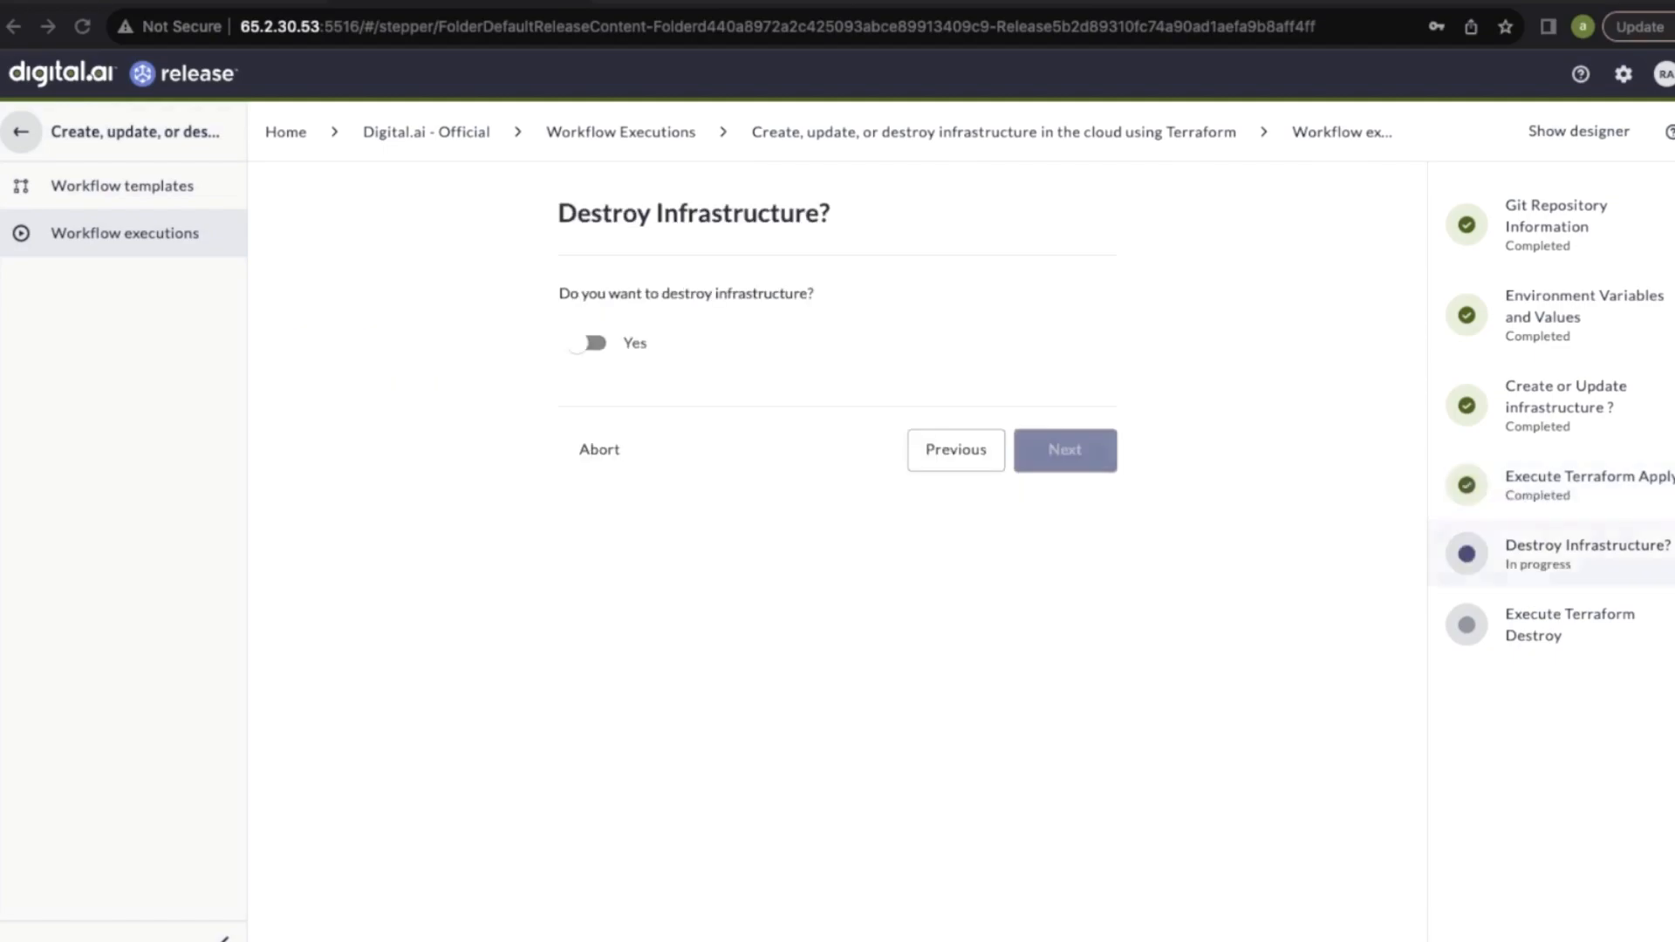
Examine the Execute Terraform Apply step's instance output and its log
click(1512, 494)
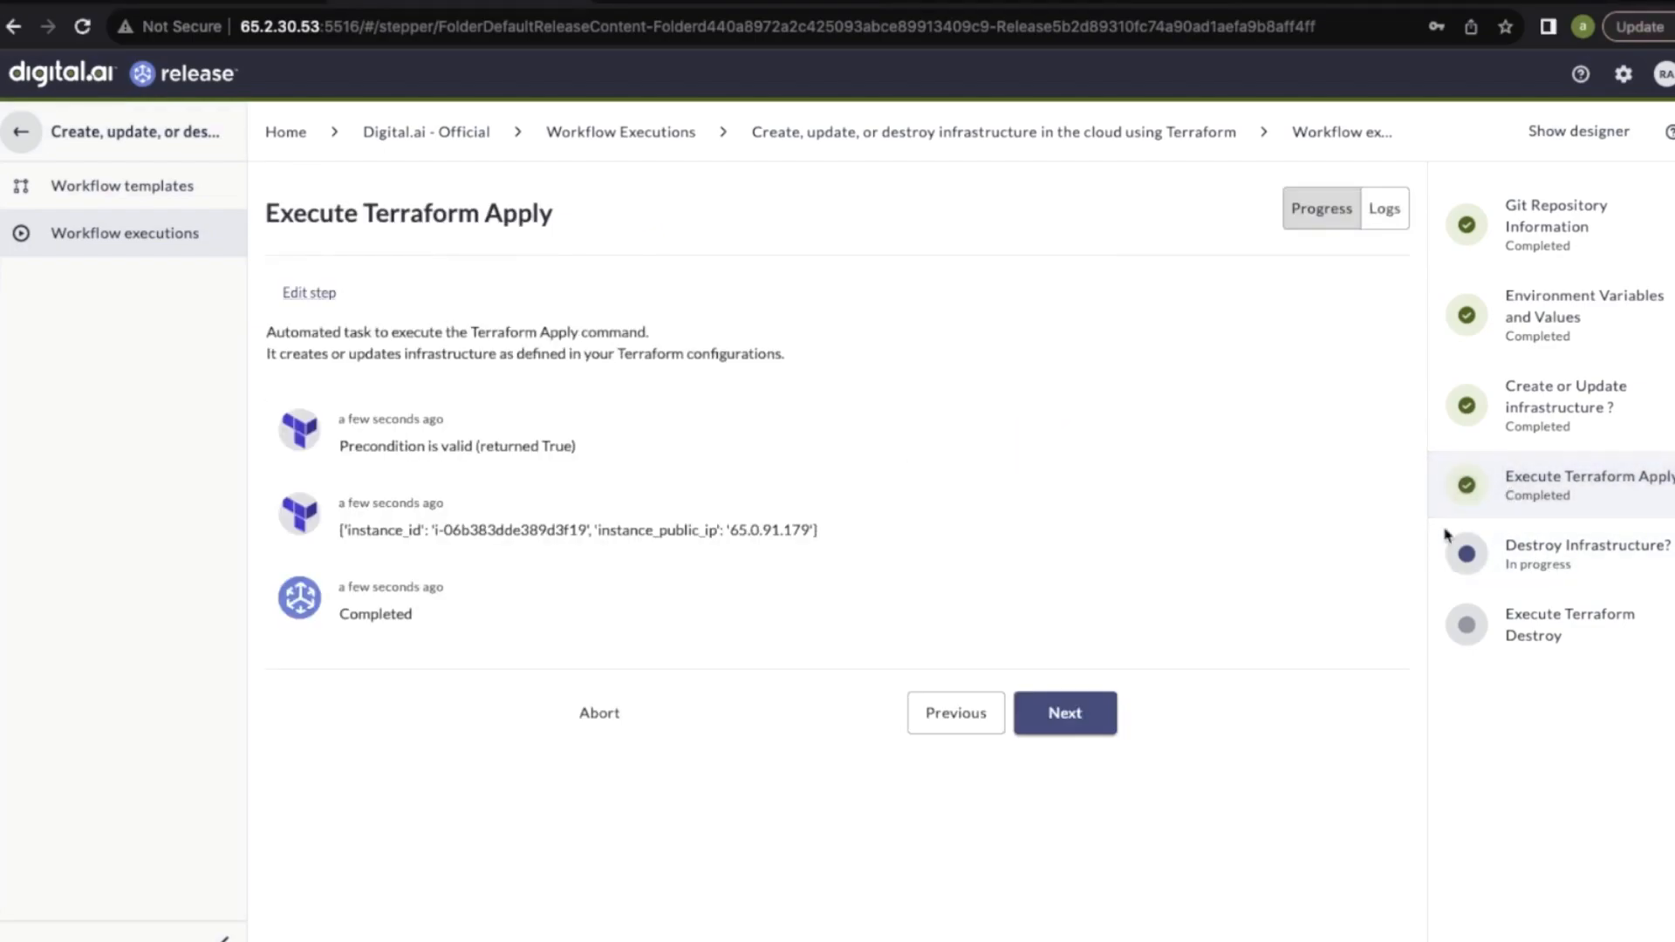
drag(433, 531, 586, 539)
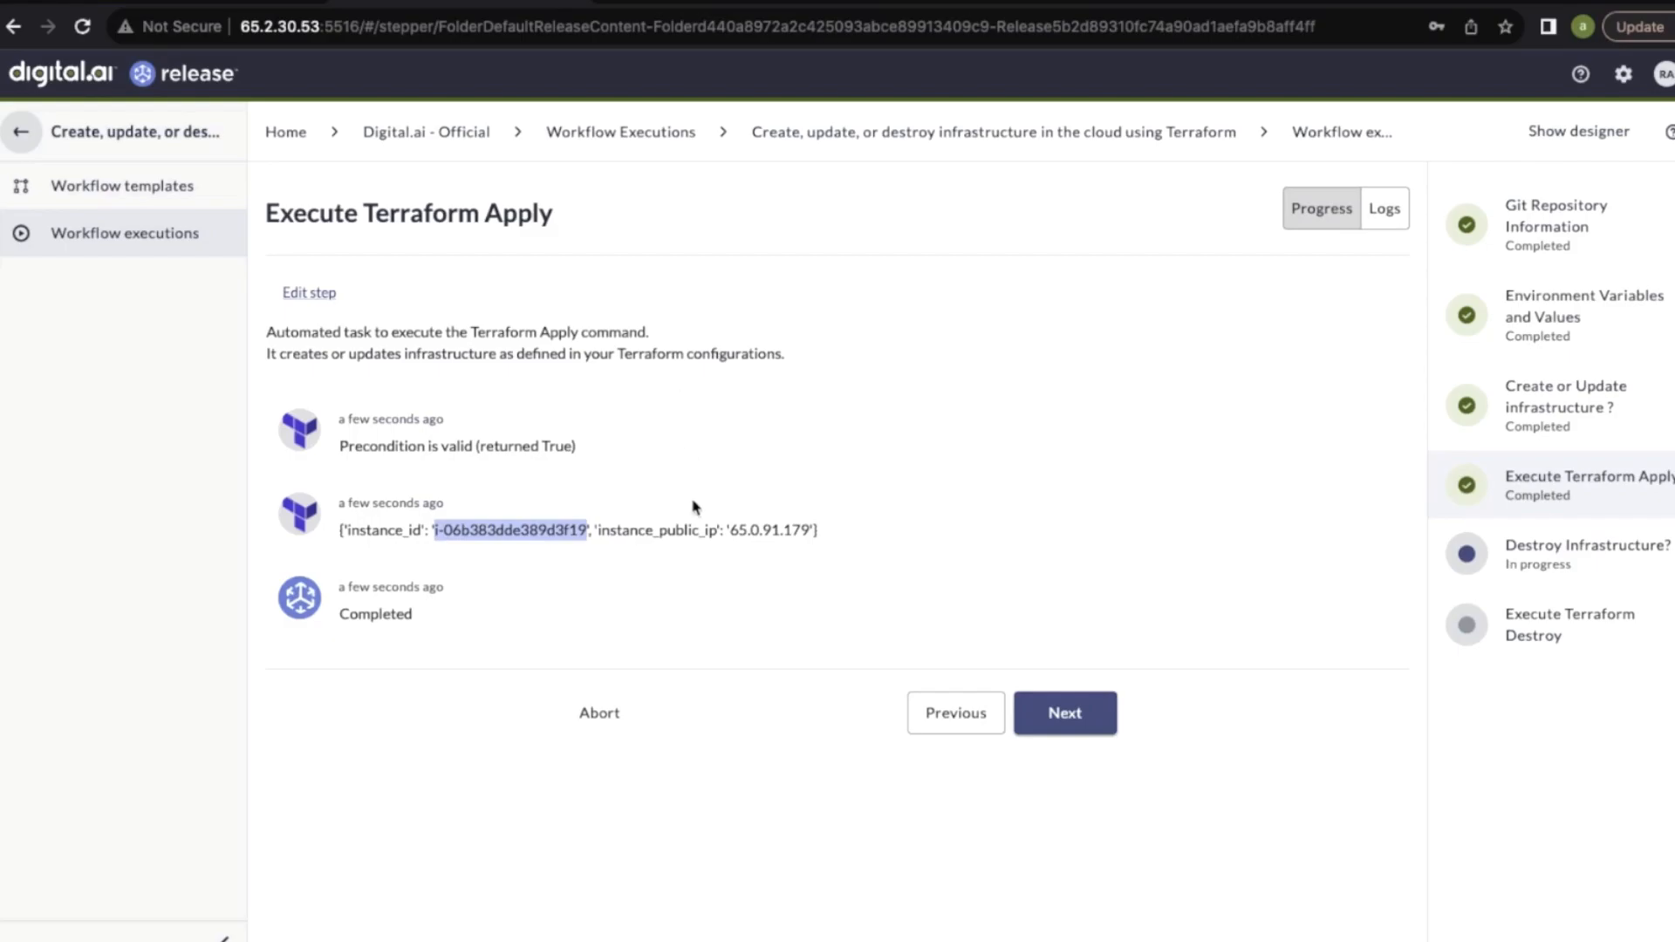
click(1387, 221)
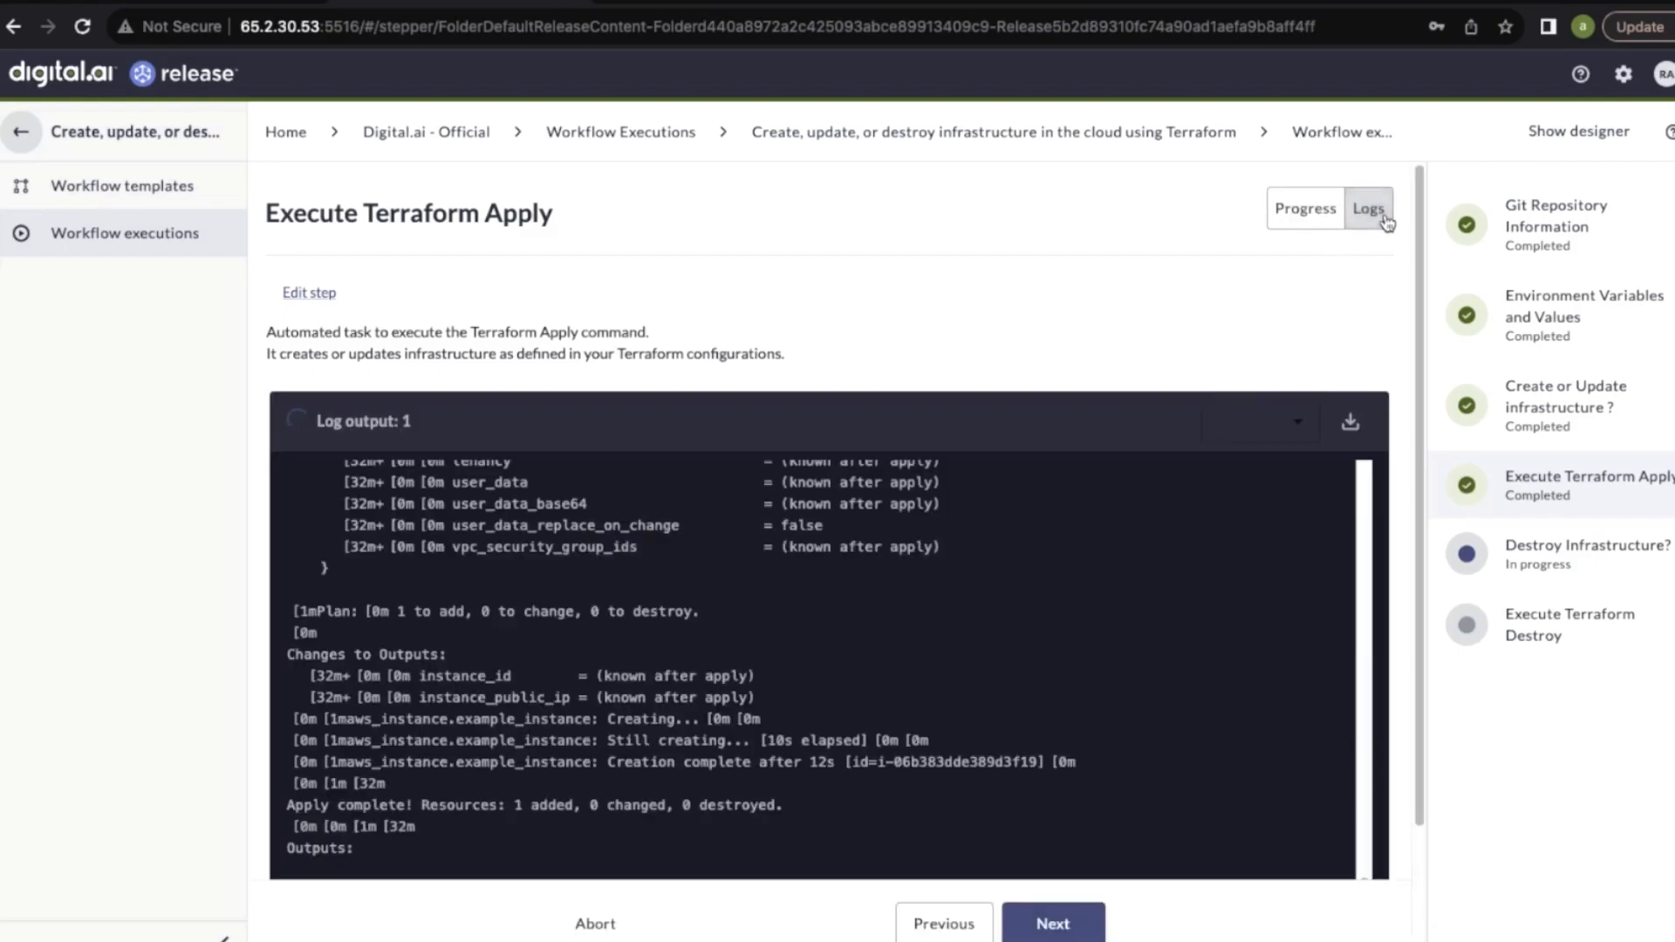
scroll(1031, 723, up, 10)
scroll(1032, 723, up, 10)
scroll(1032, 723, down, 15)
Switch to the AWS EC2 console and reload the instances list to check the integ-demo instance
click(697, 2)
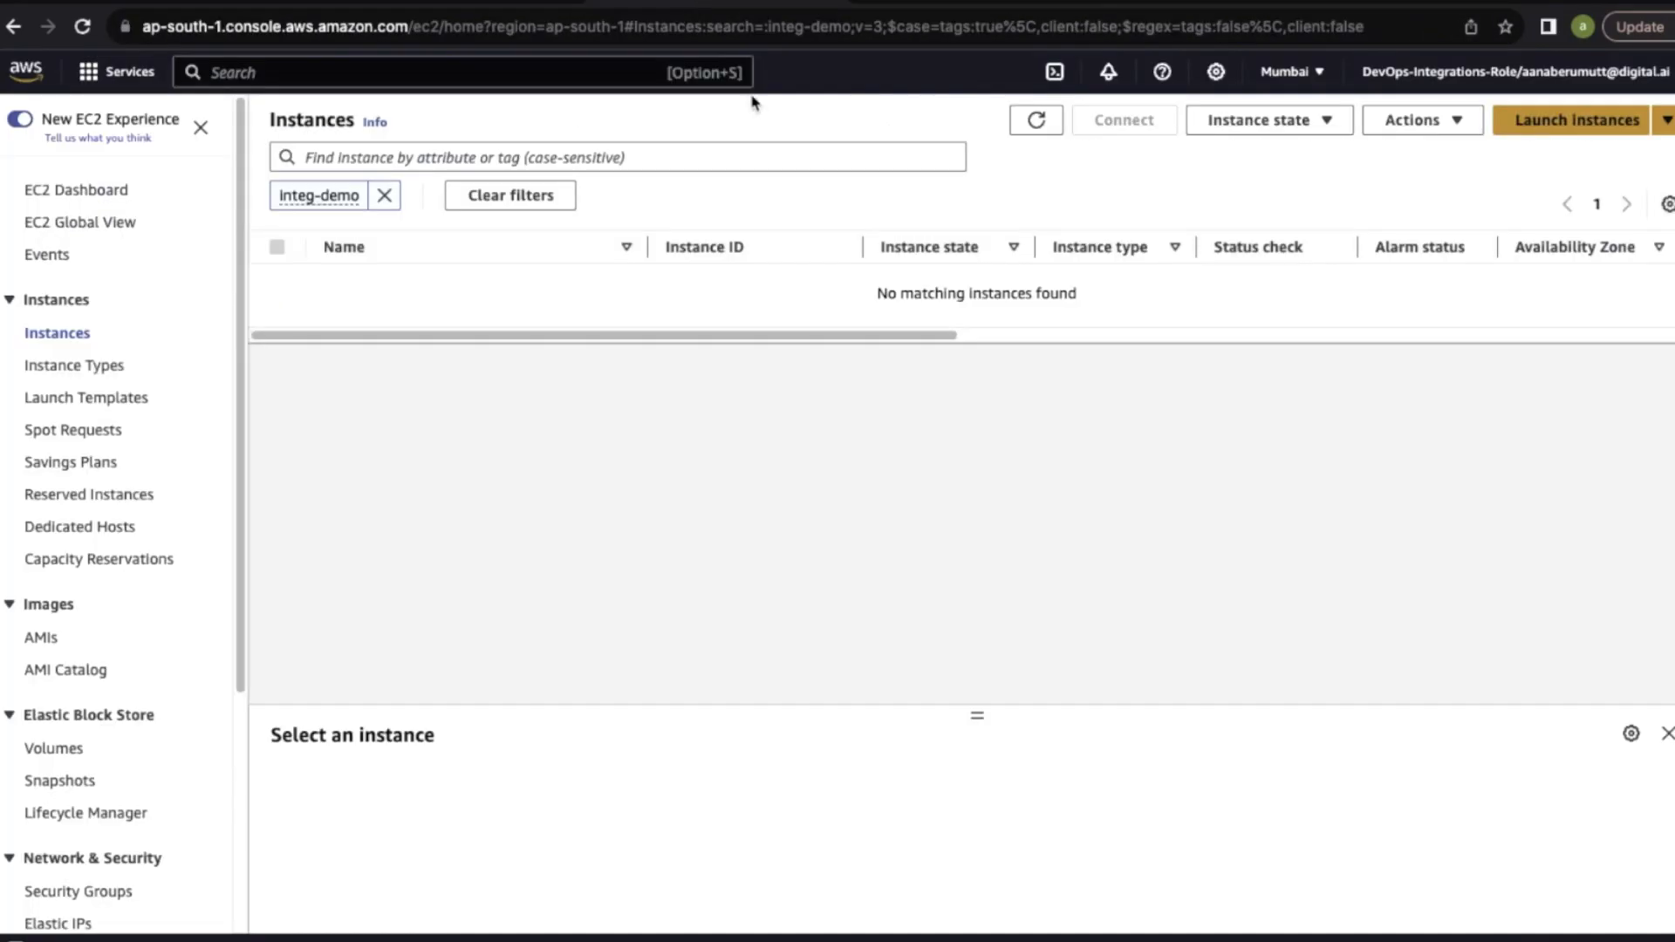
click(82, 26)
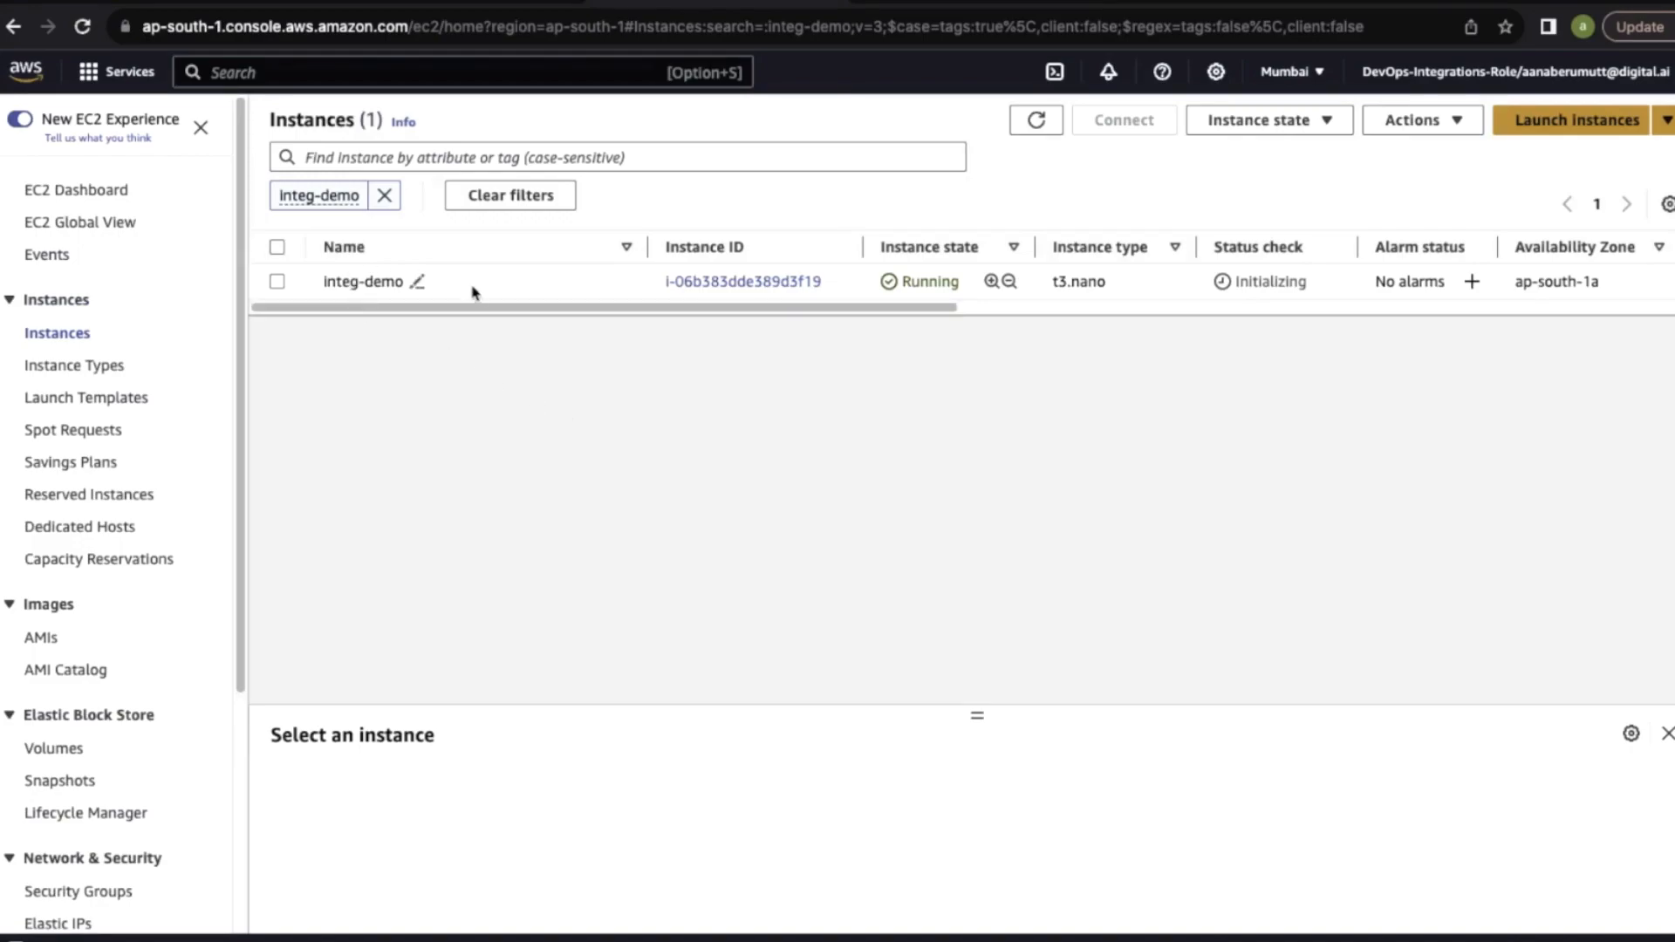
drag(493, 307, 336, 314)
Return to the Digital.ai Release workflow and choose to destroy the infrastructure
click(419, 5)
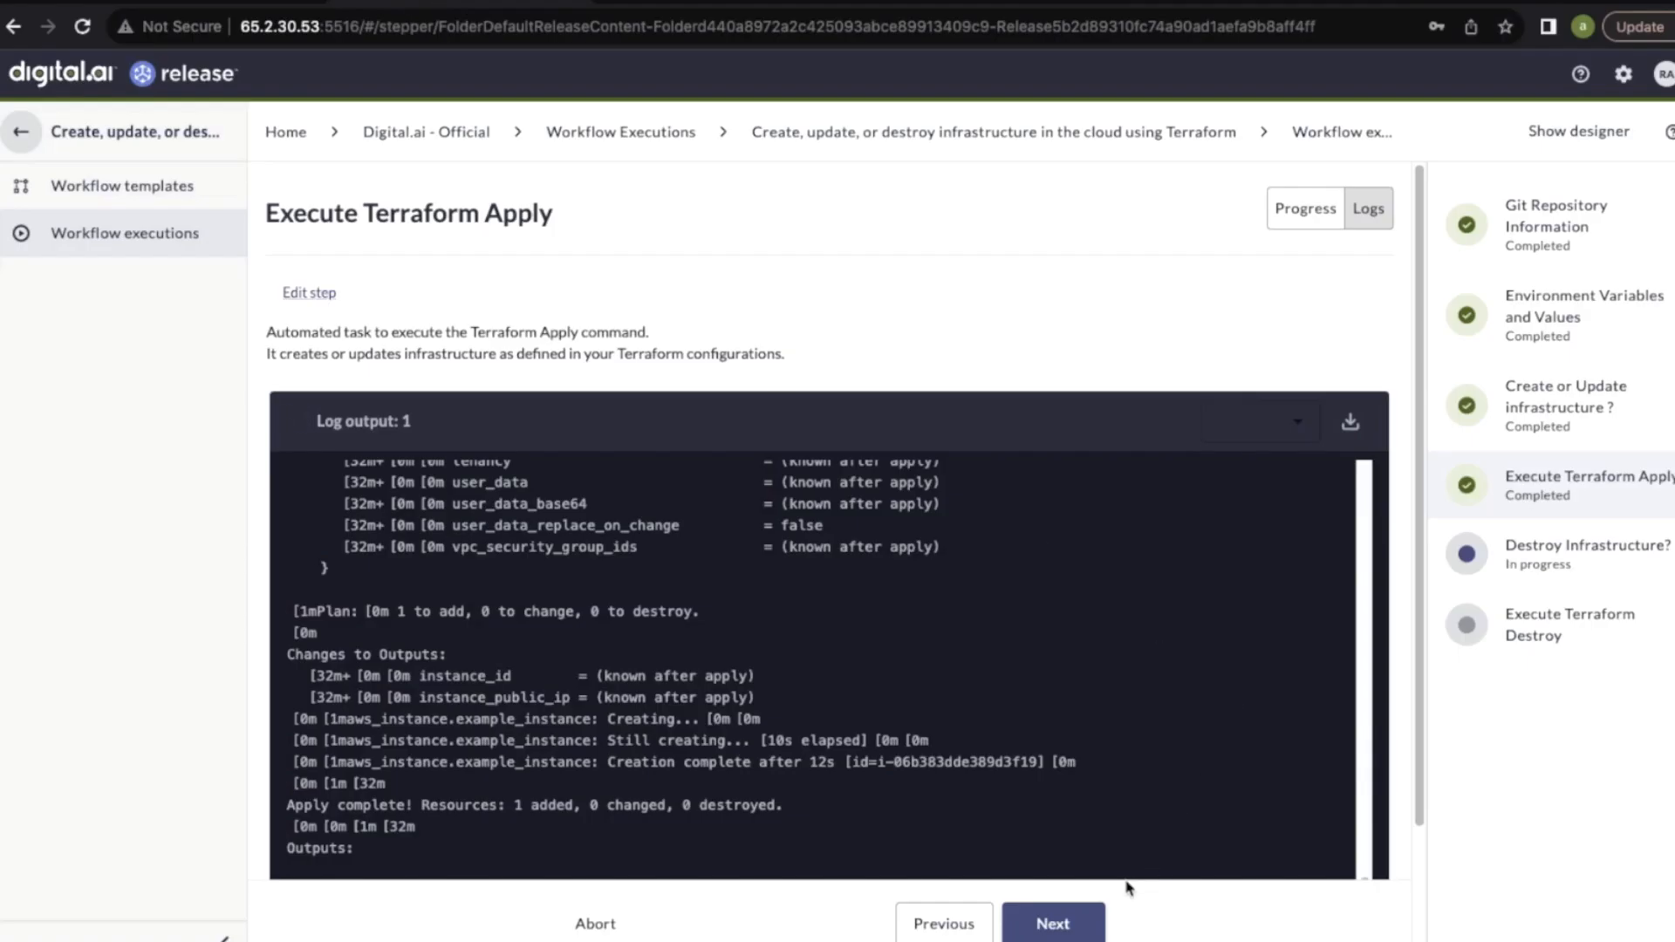
click(1053, 925)
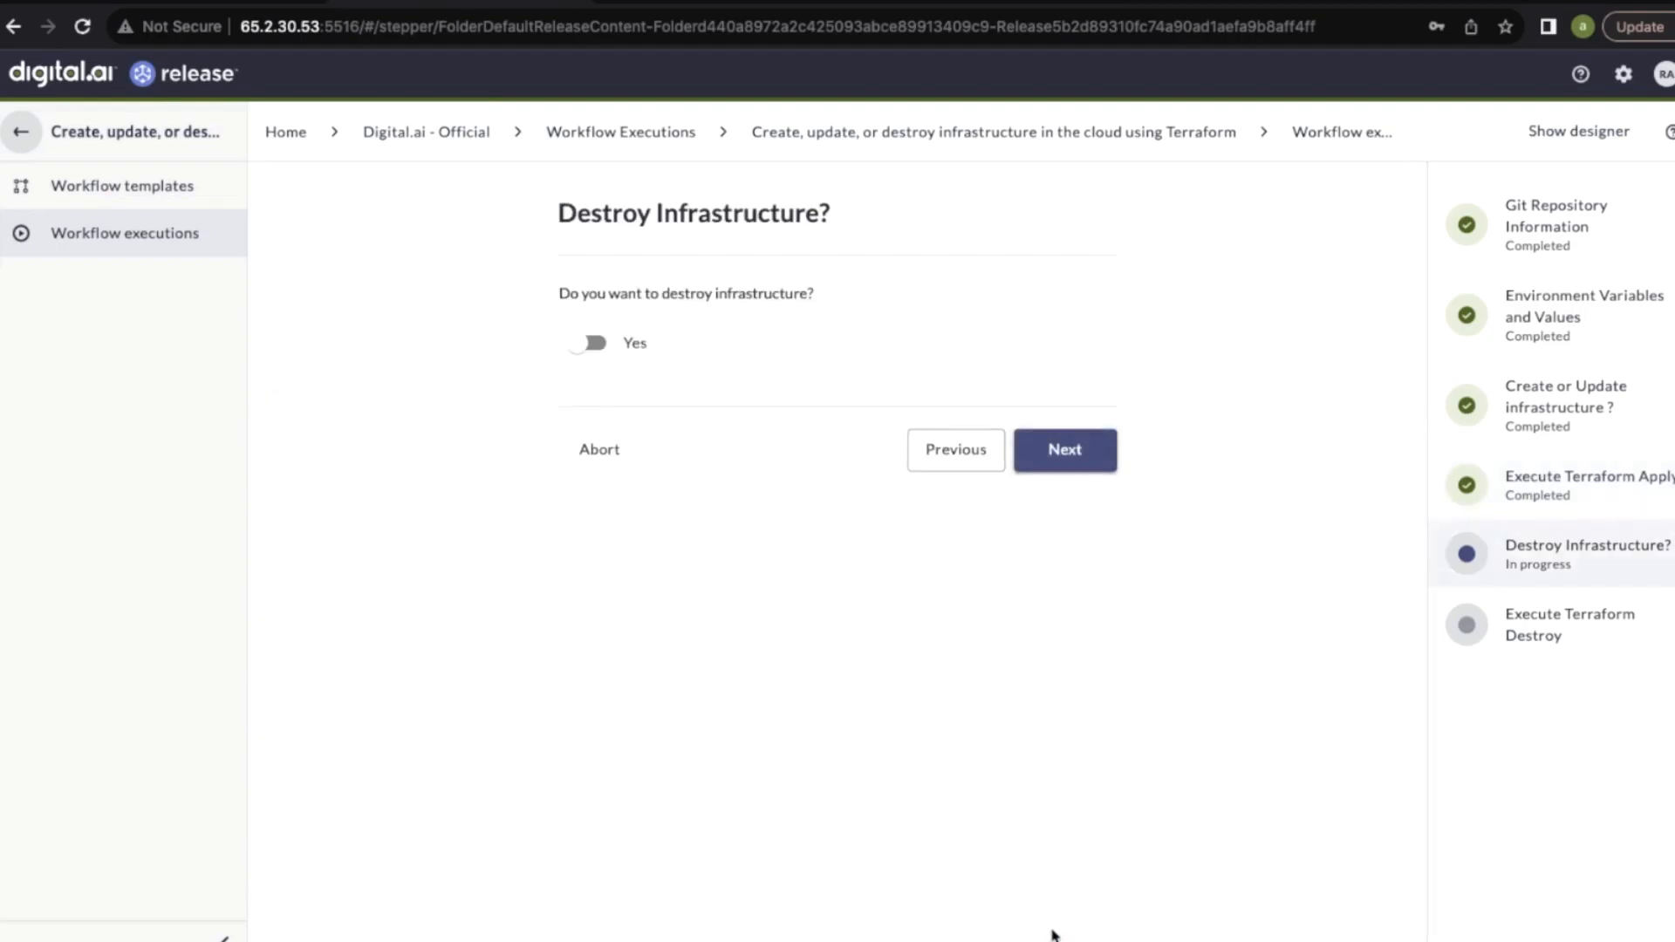
click(601, 345)
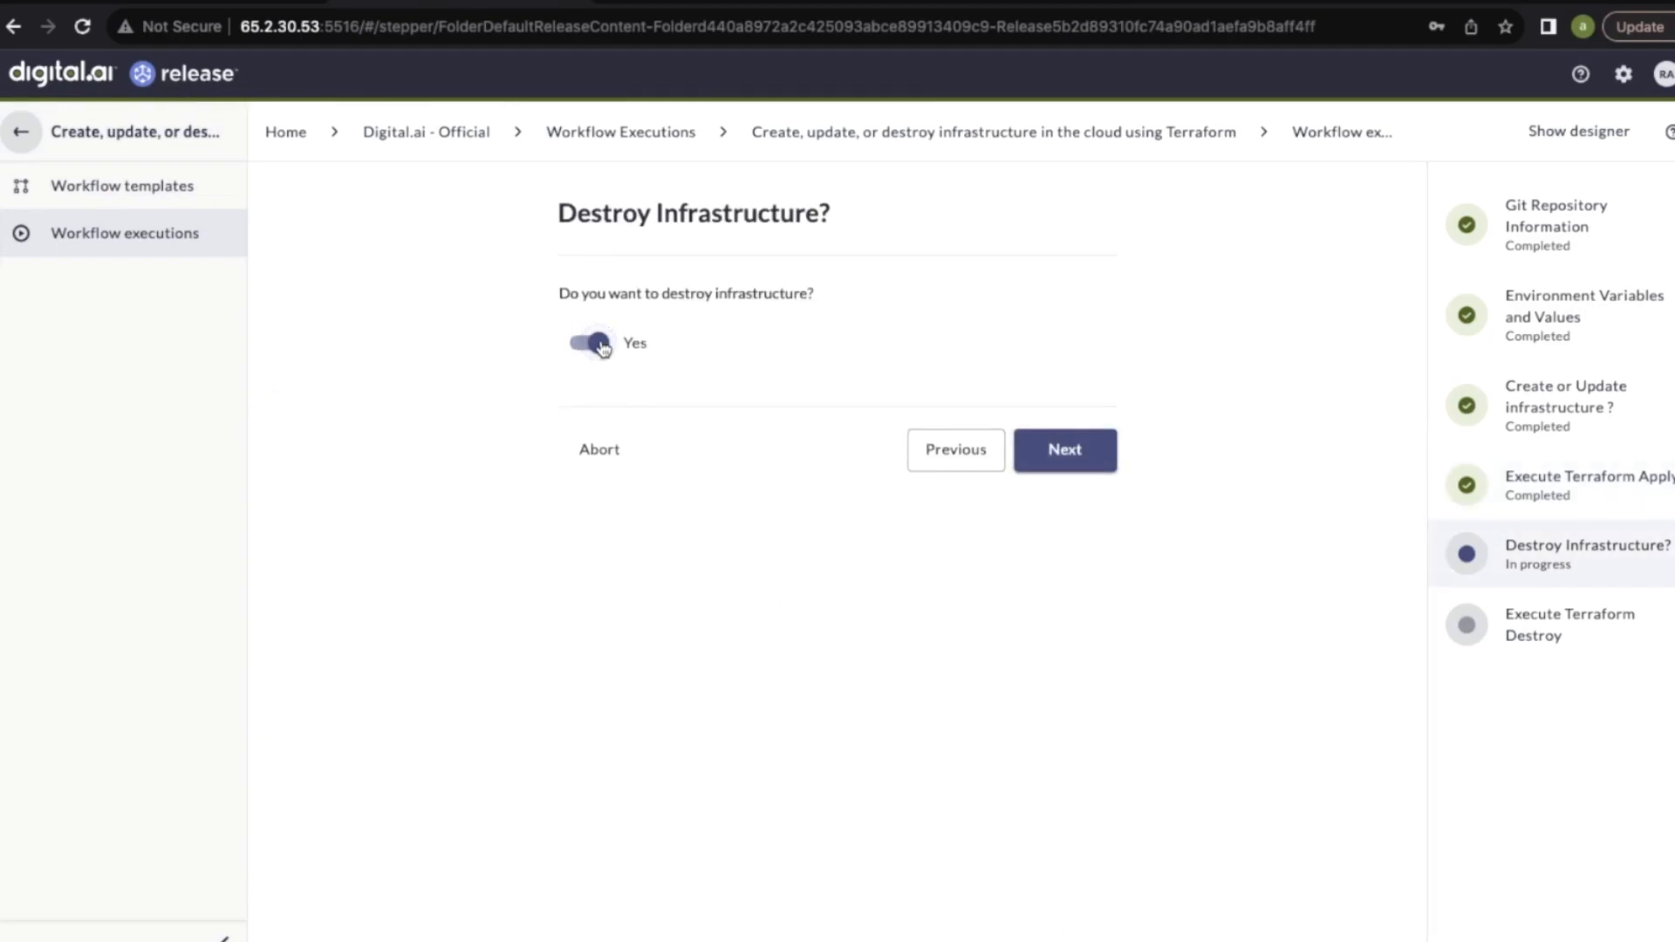
click(1076, 455)
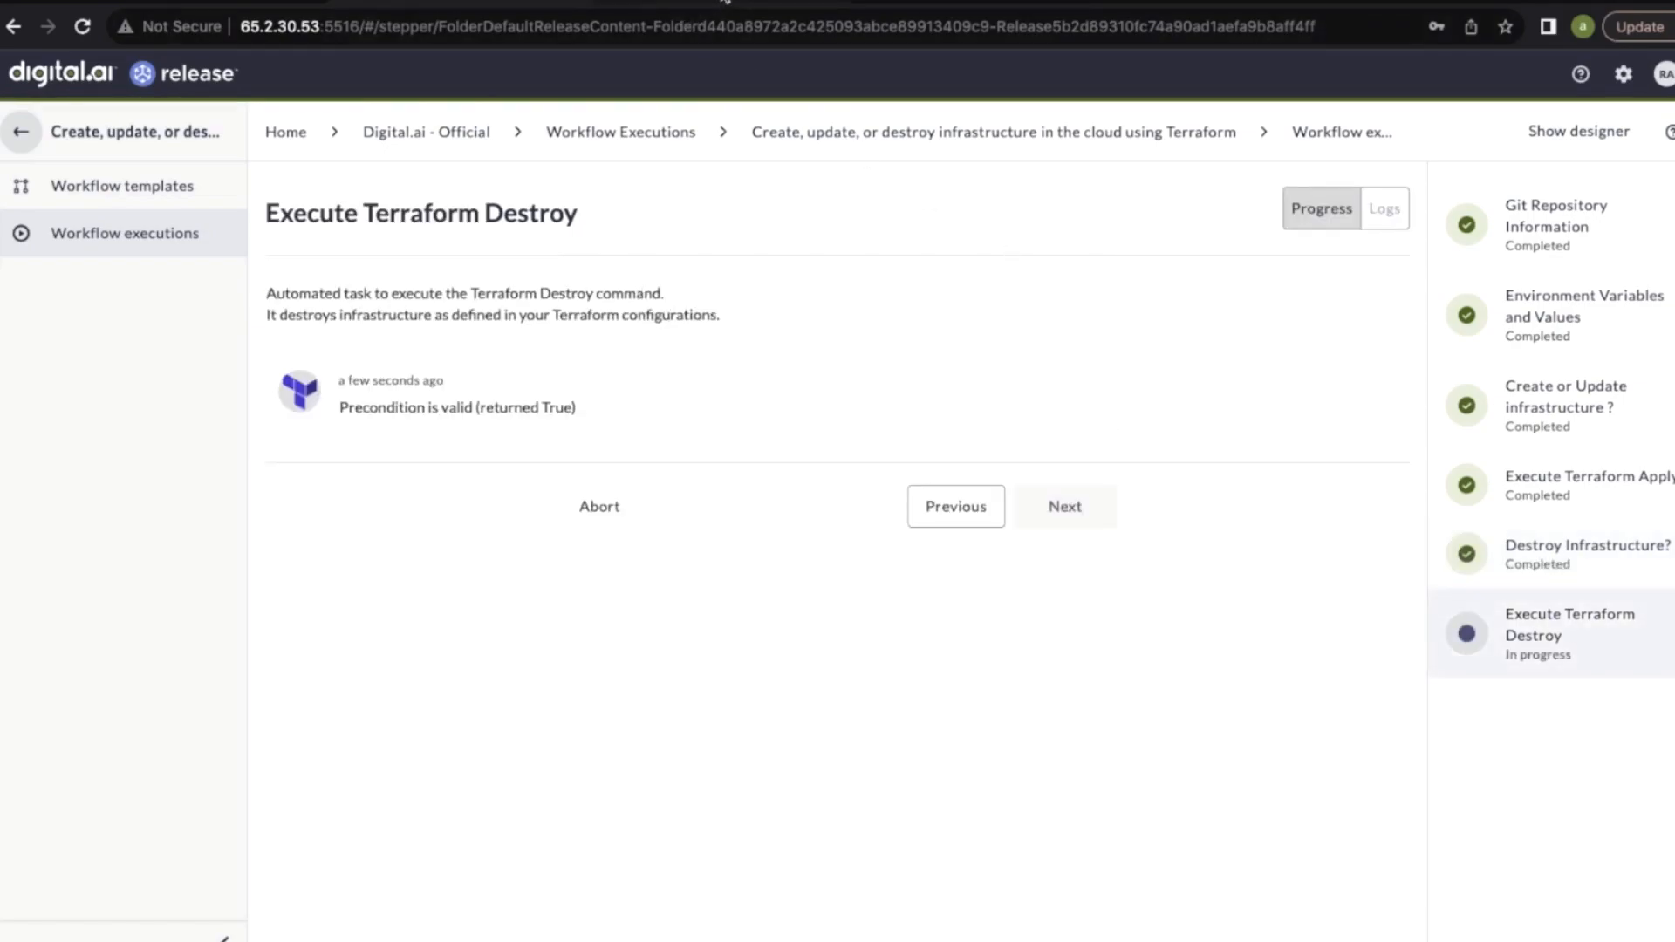
Look at the S3 terraform/ folder, and reload the EC2 instances list to check the integ-demo instance's state
click(1012, 3)
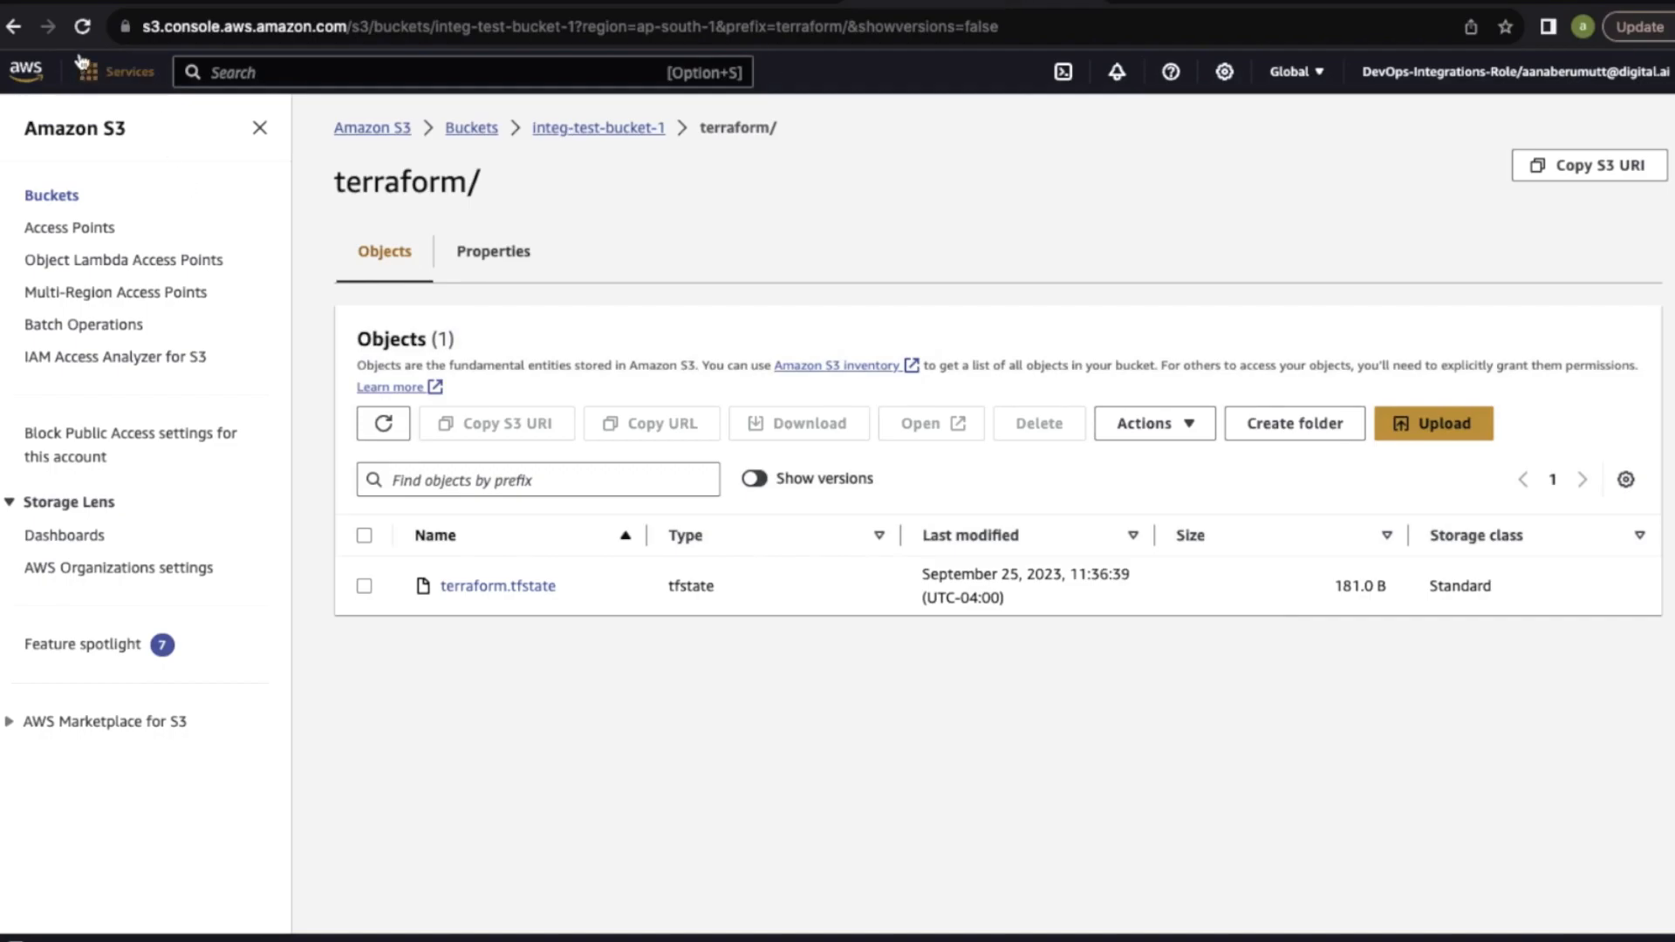
click(461, 2)
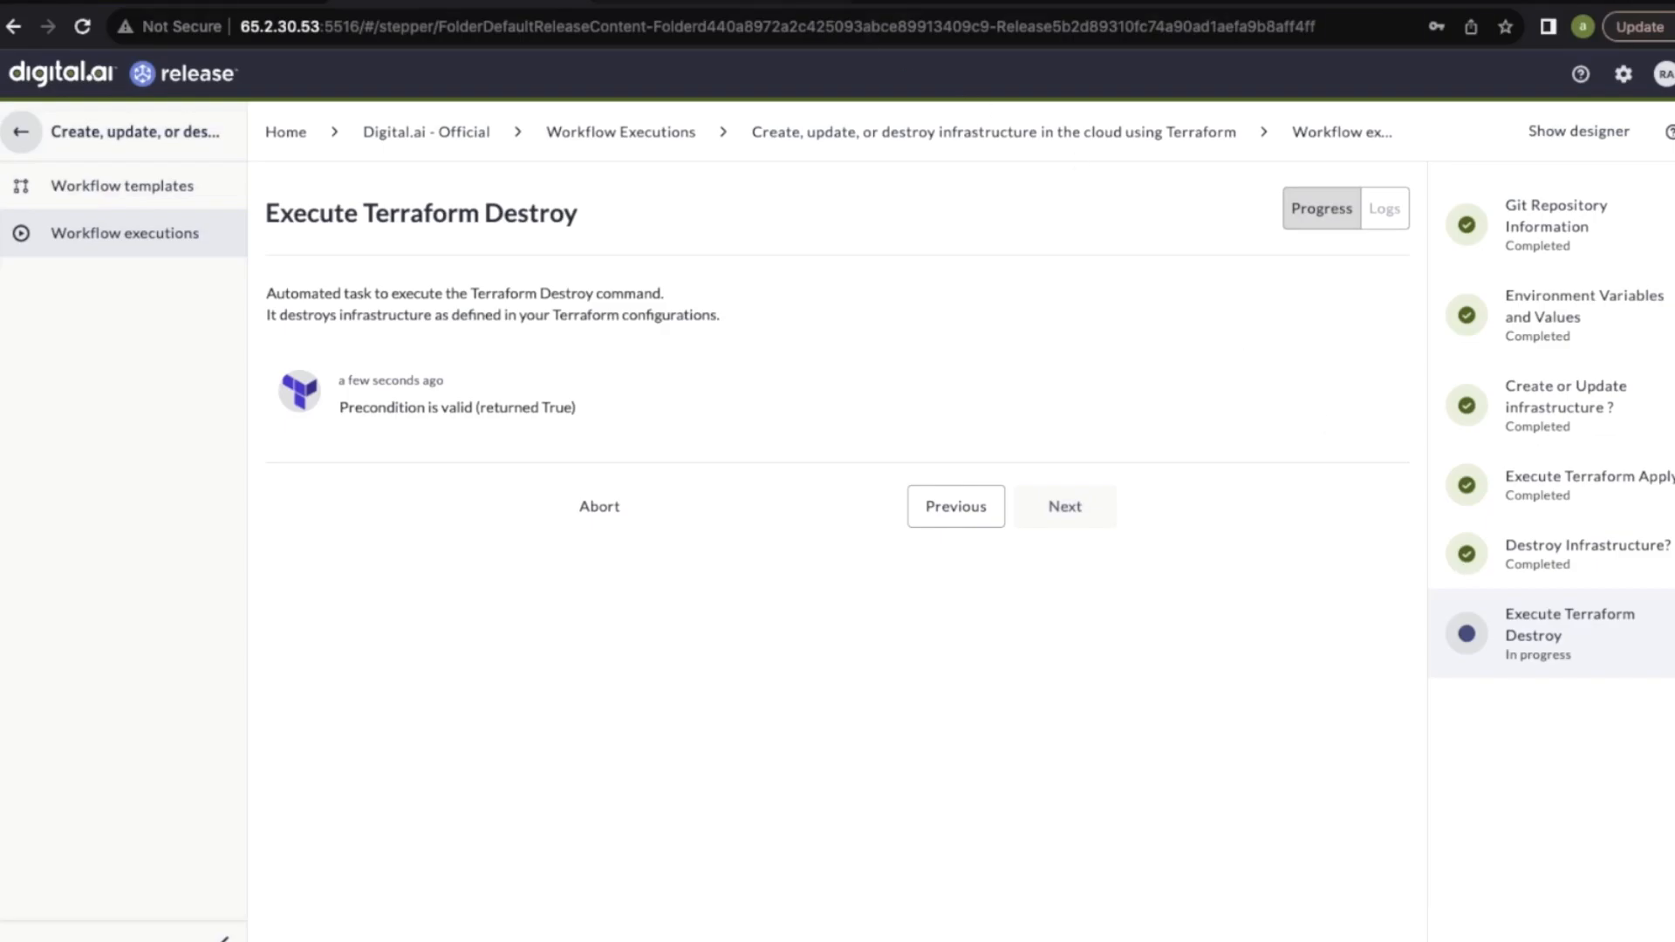
click(820, 3)
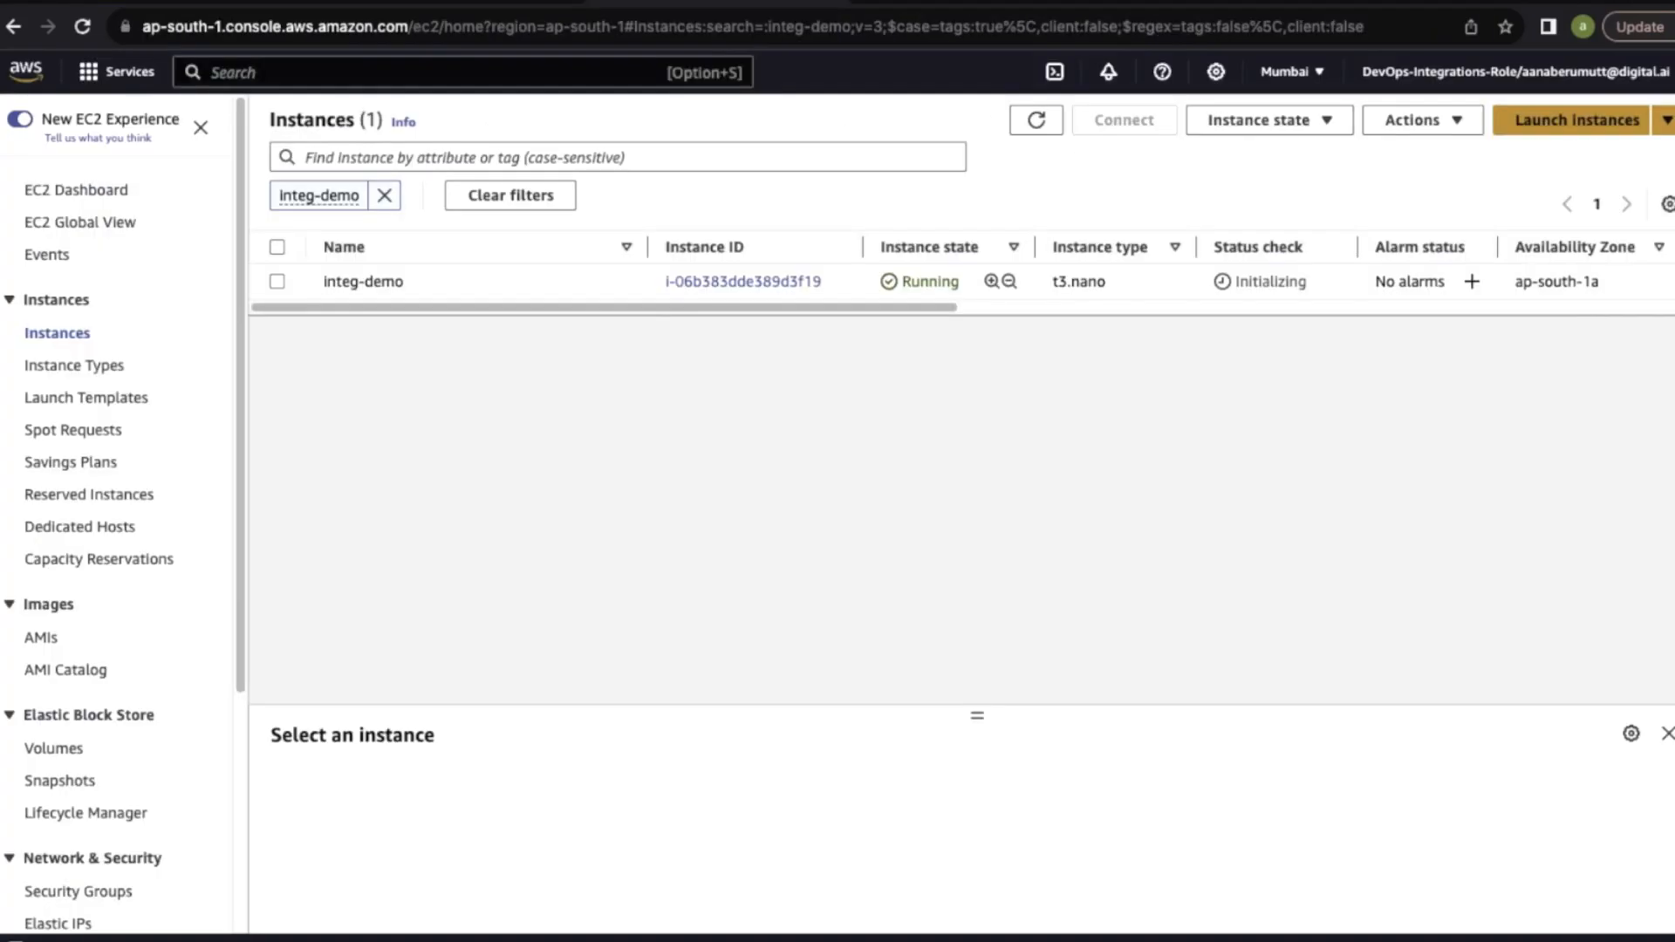
click(84, 37)
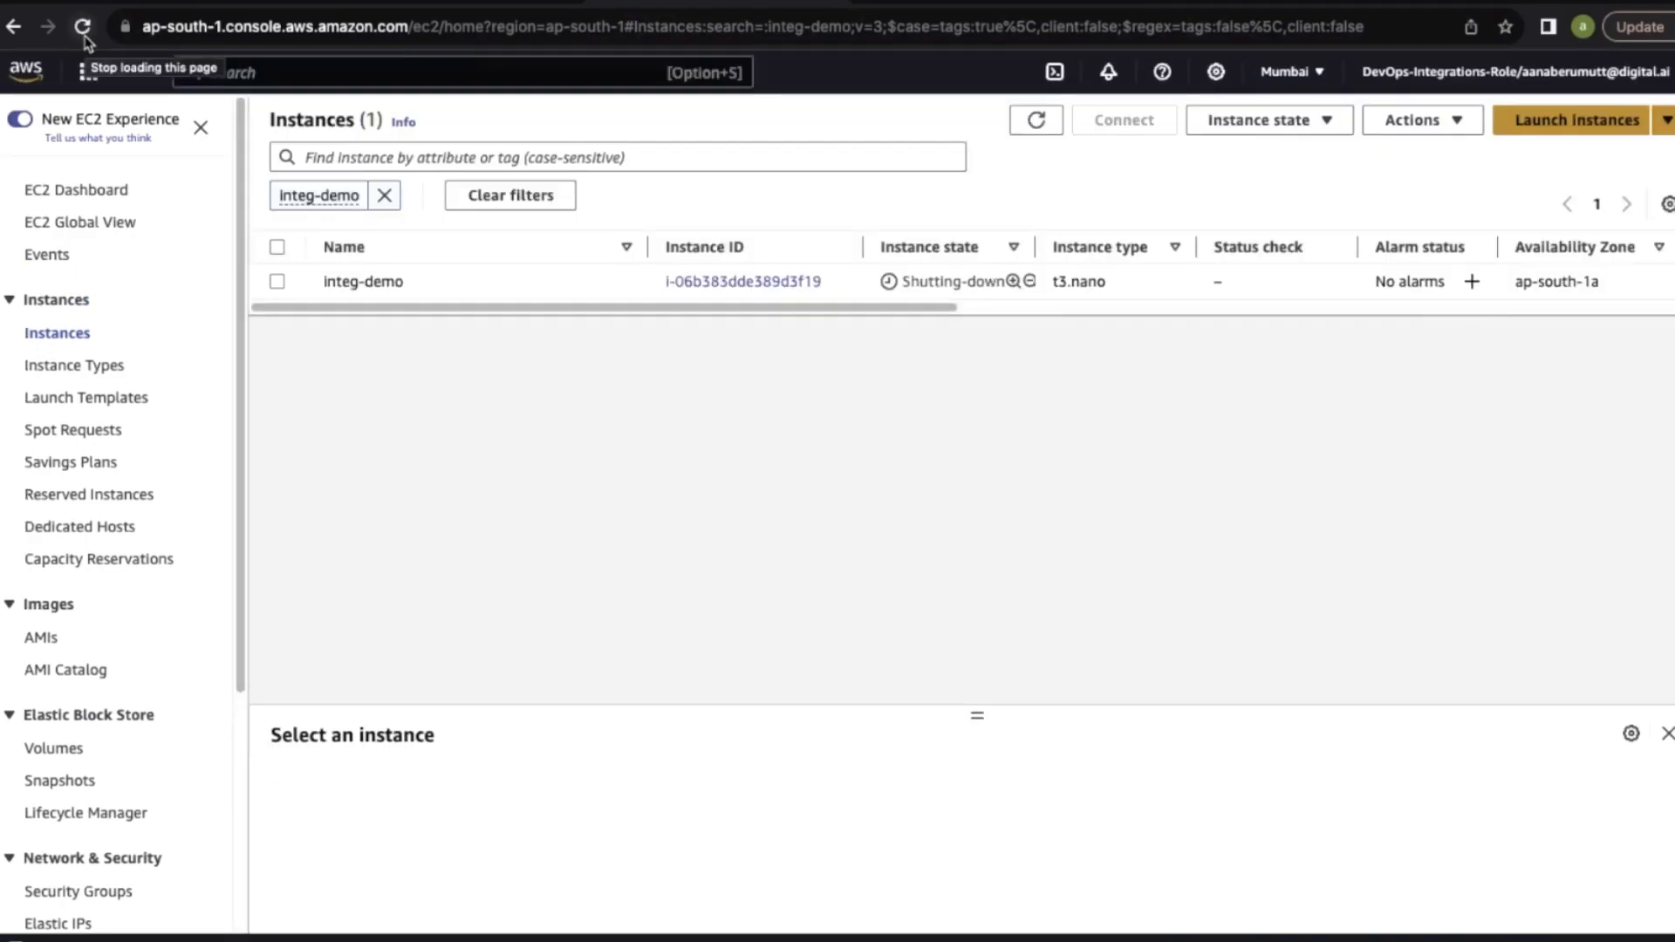
Back in Digital.ai Release, review the Execute Terraform Destroy step's progress and log, and close the finished workflow
key(ctrl+shift+Tab)
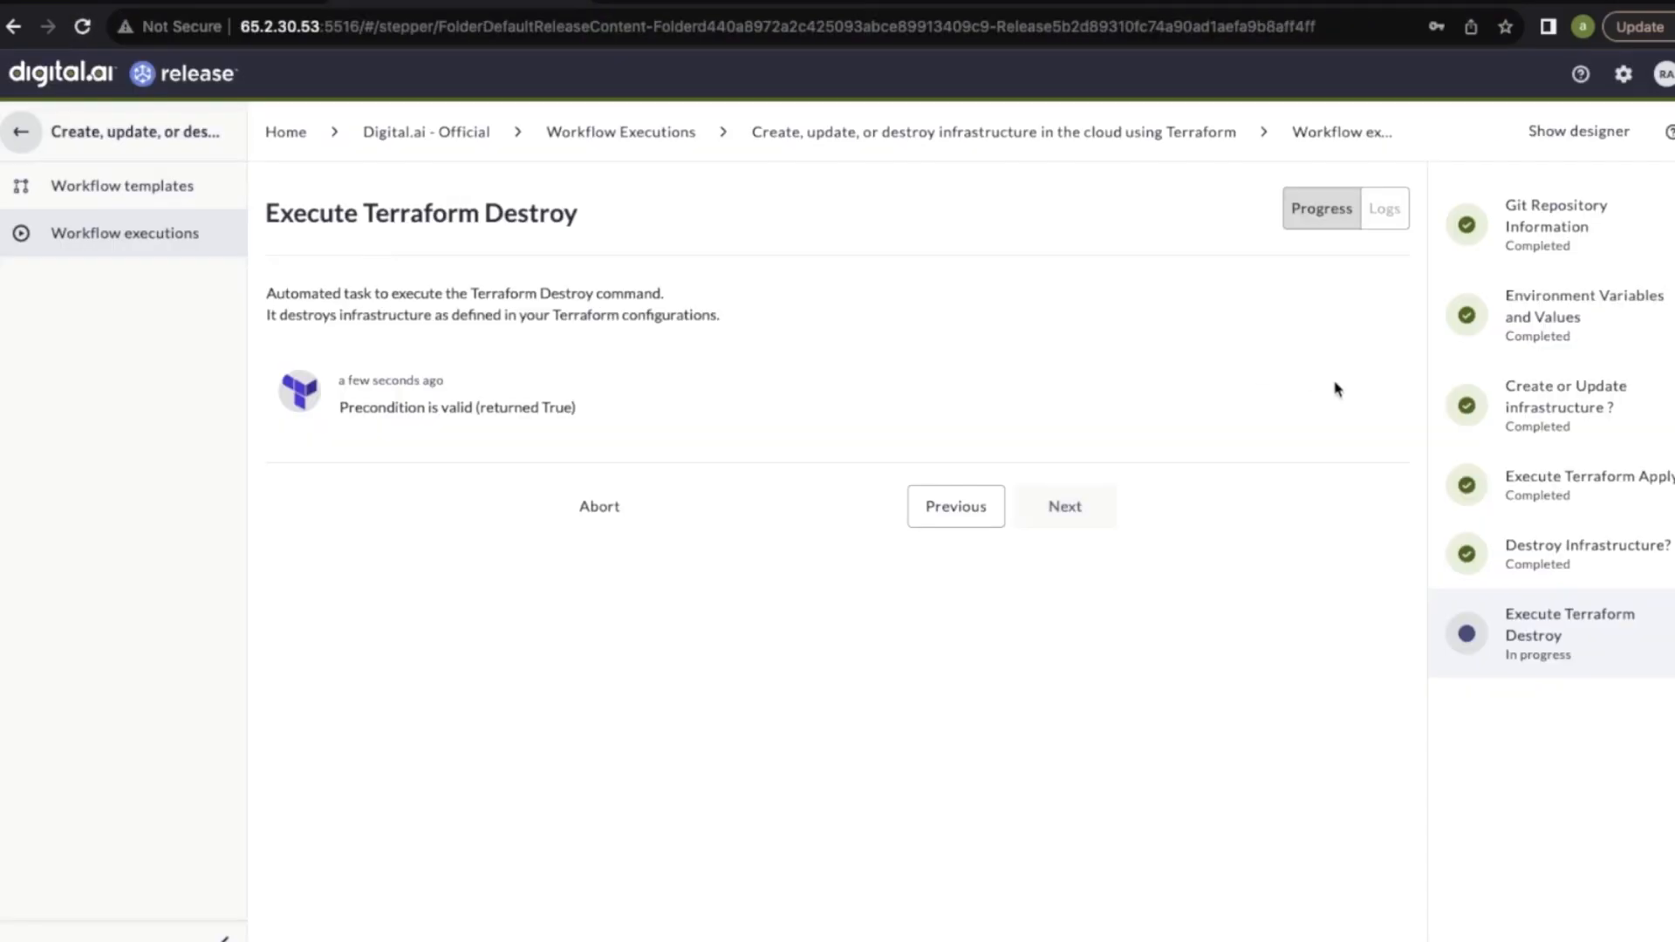
click(1546, 567)
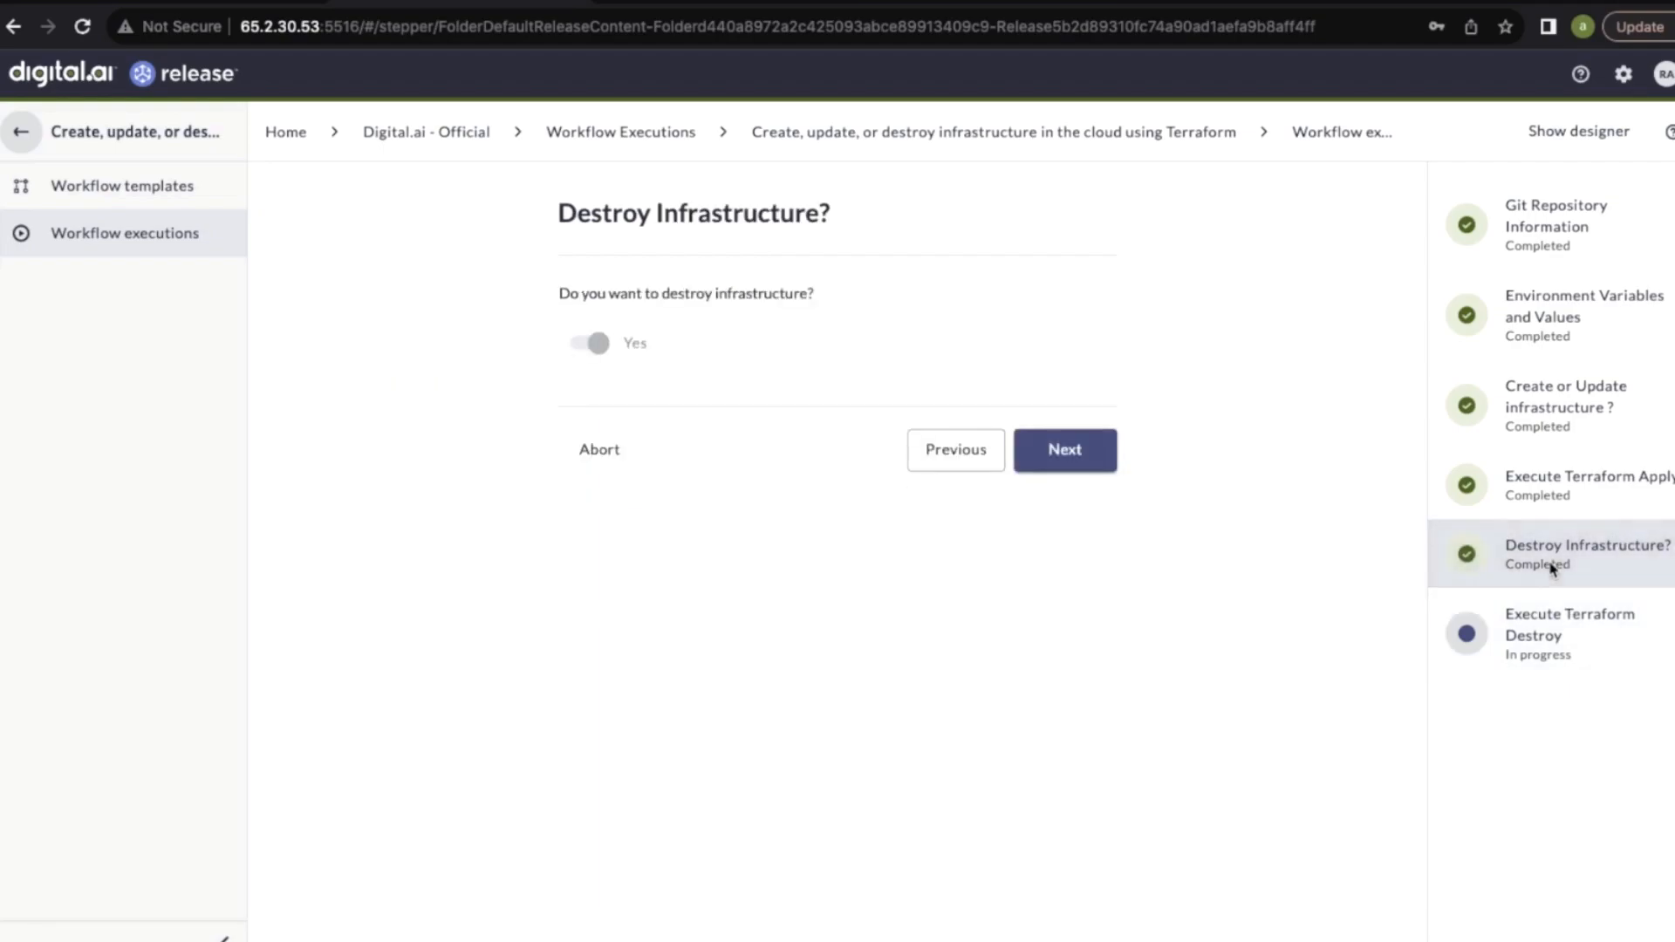
click(1541, 630)
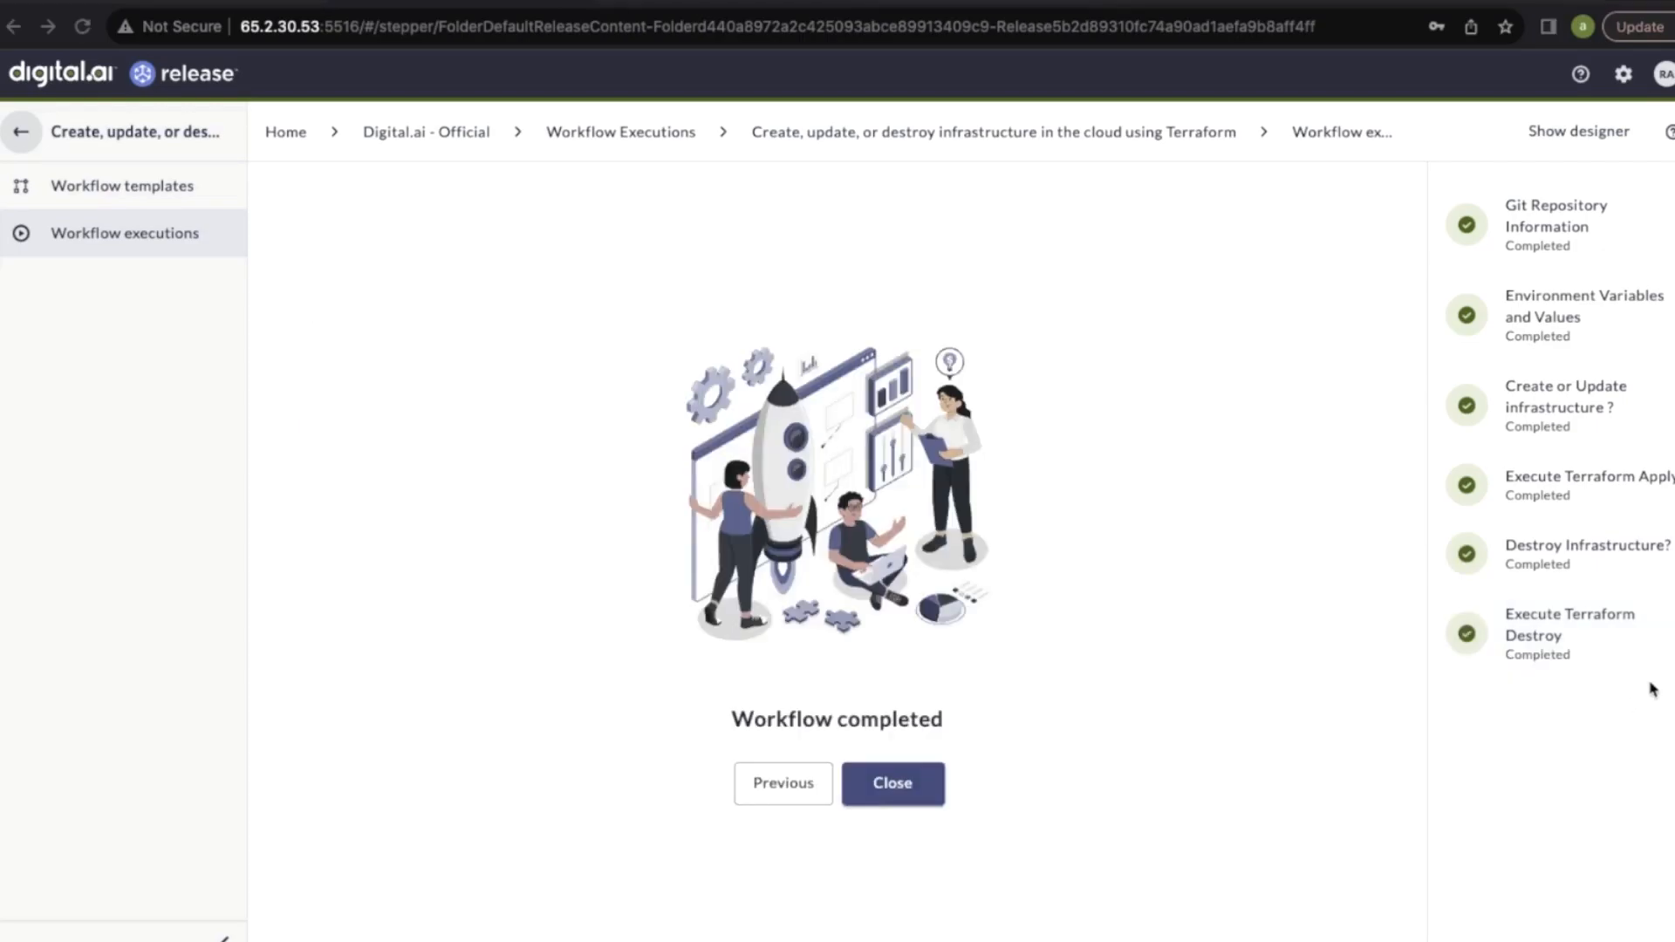
click(1542, 644)
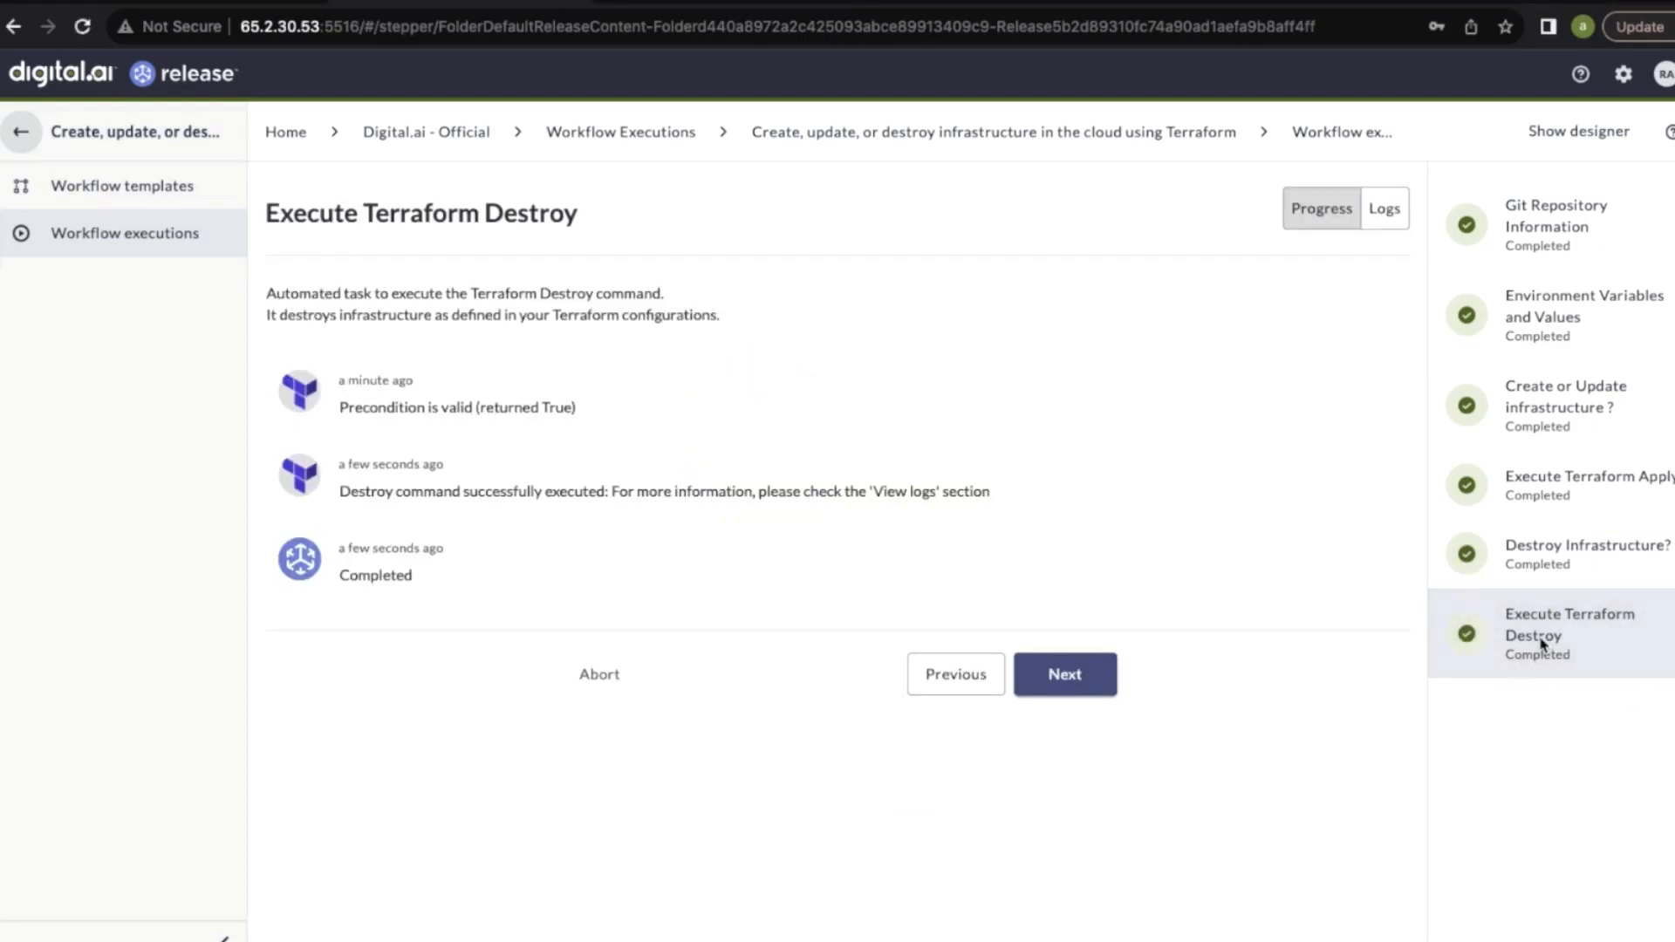
click(1383, 214)
scroll(991, 701, down, 2)
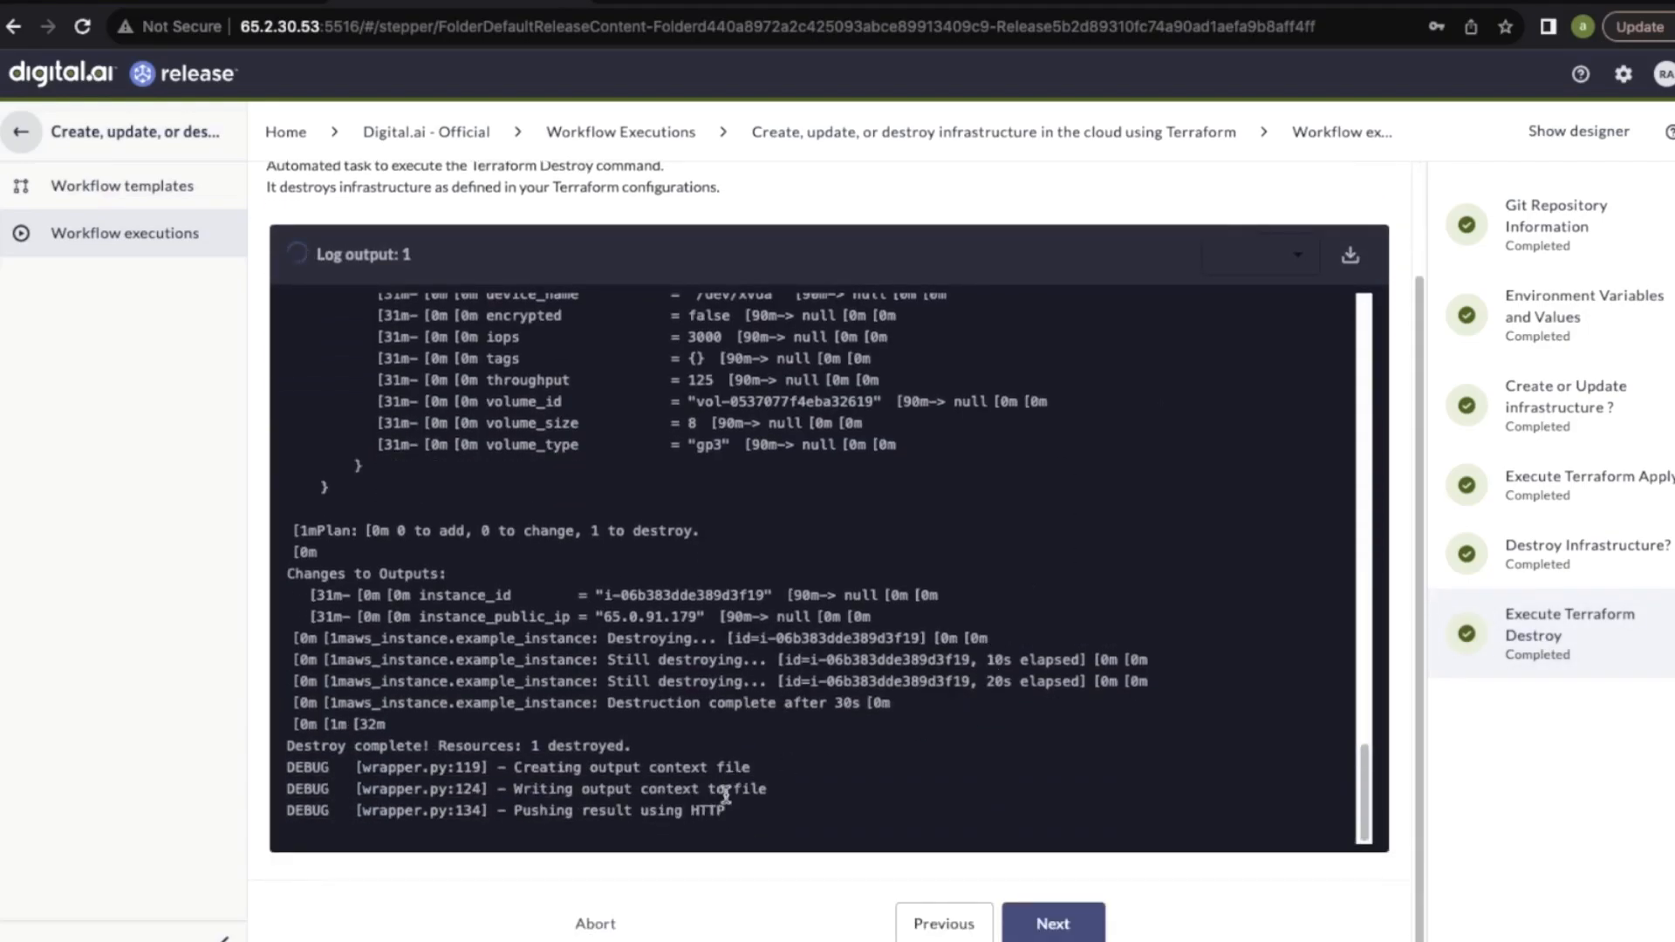
click(1053, 922)
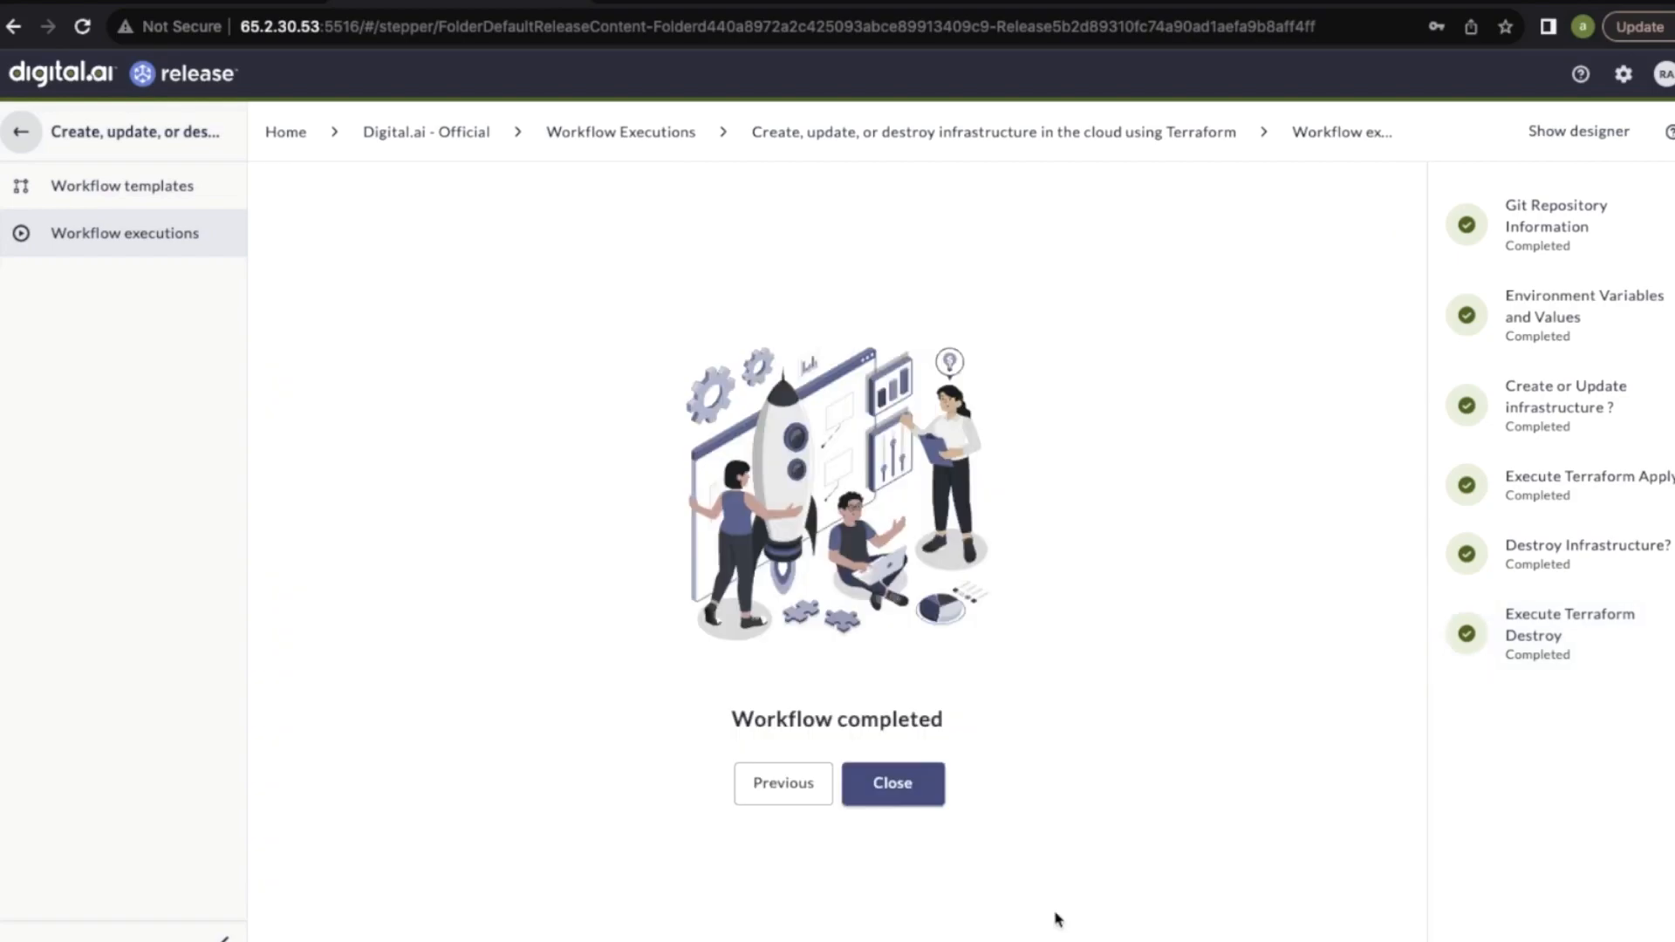
click(891, 783)
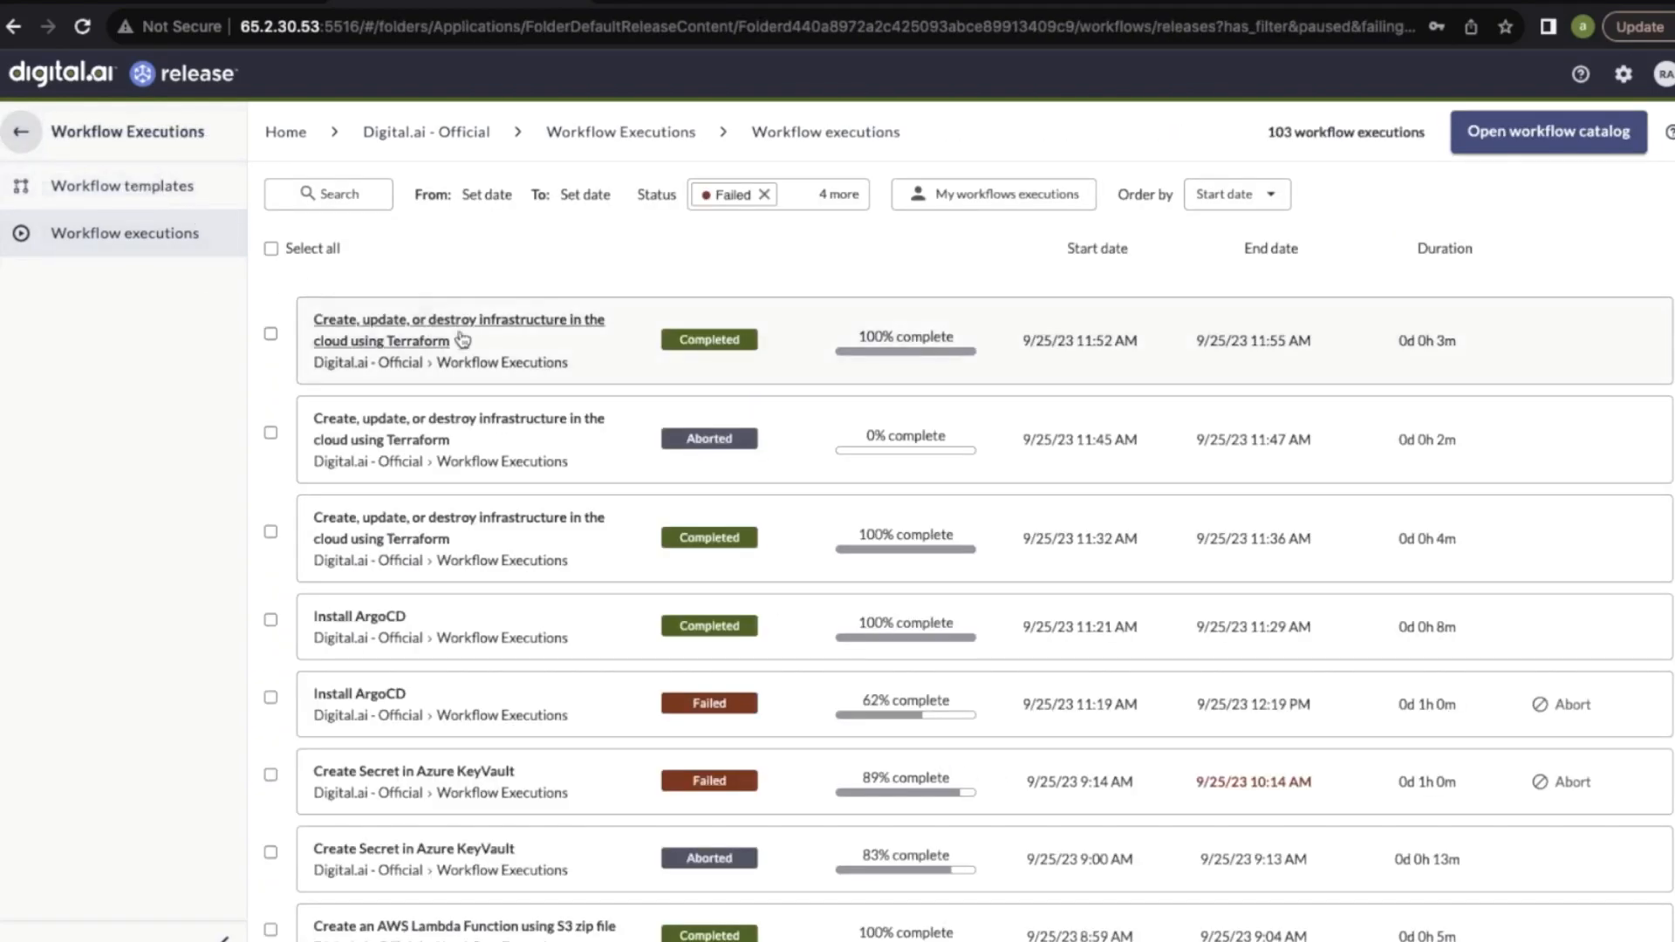
Reopen the latest completed Terraform workflow execution and review its repository, environment variables and create-or-update steps
click(452, 332)
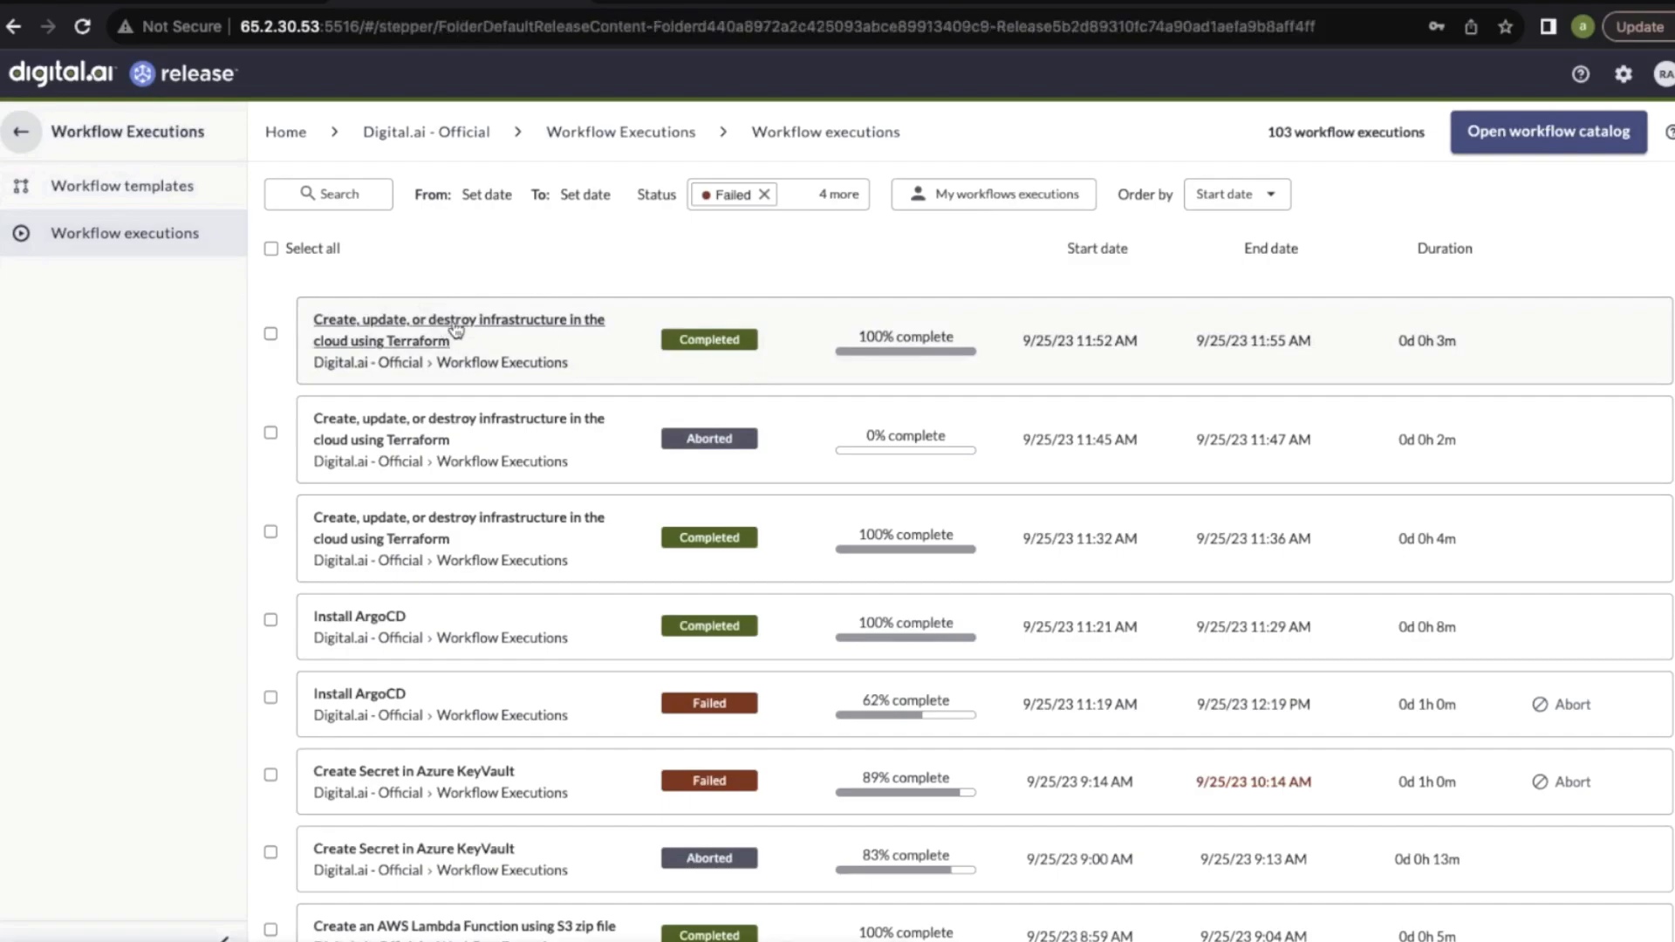
click(1597, 301)
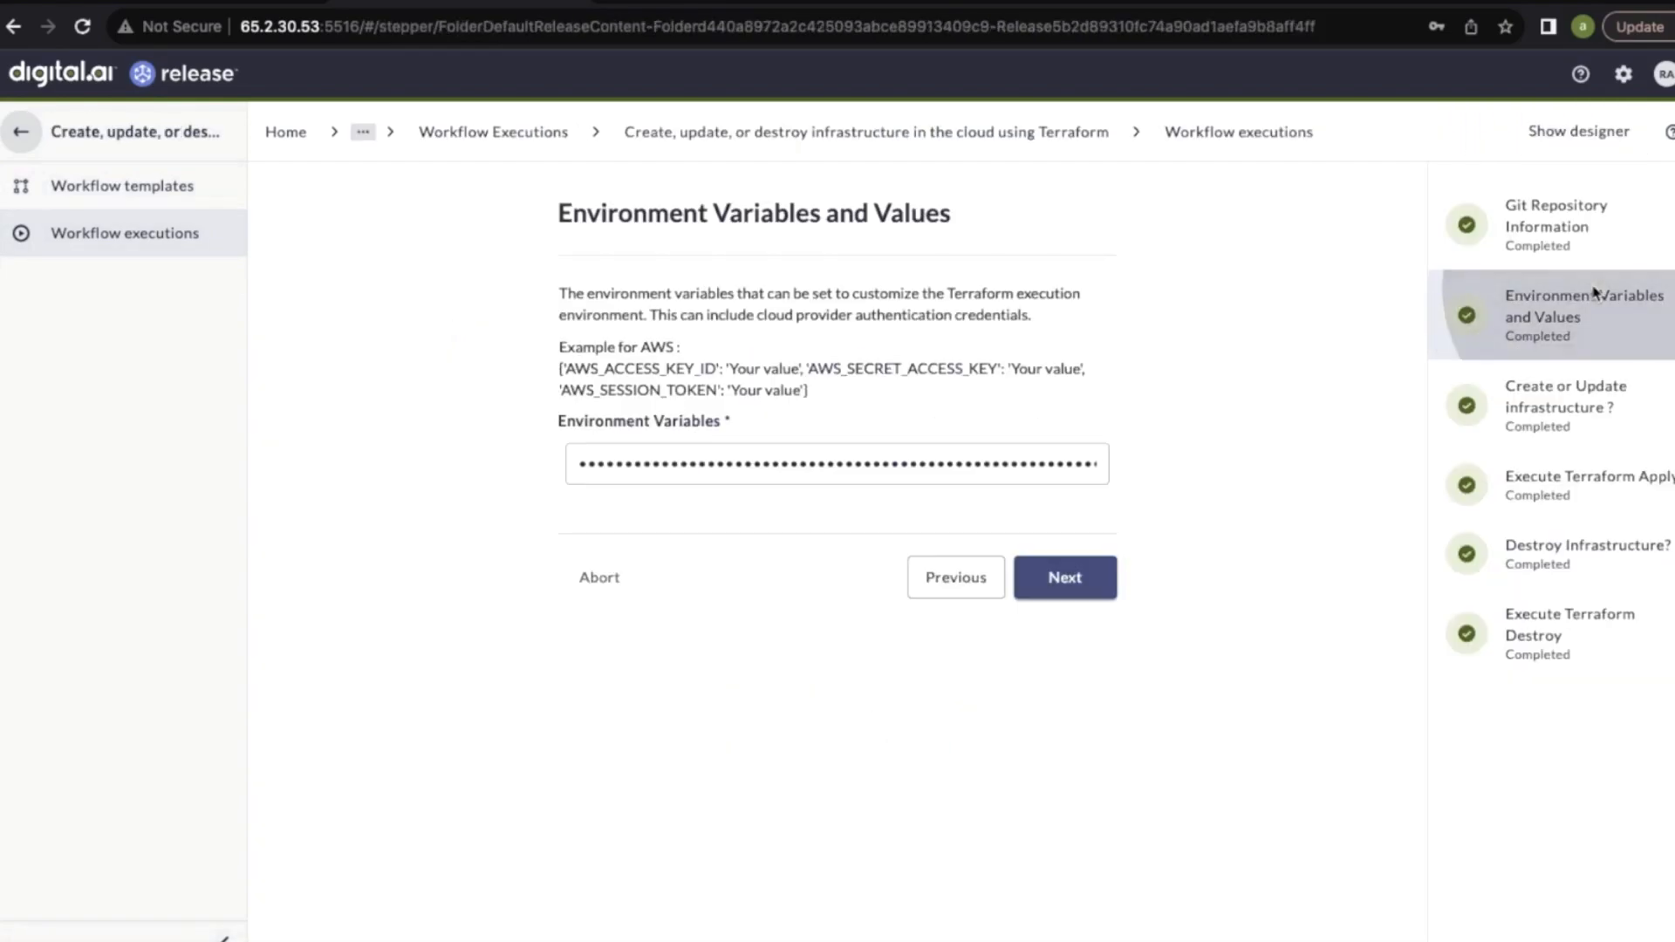
click(1564, 243)
click(1563, 417)
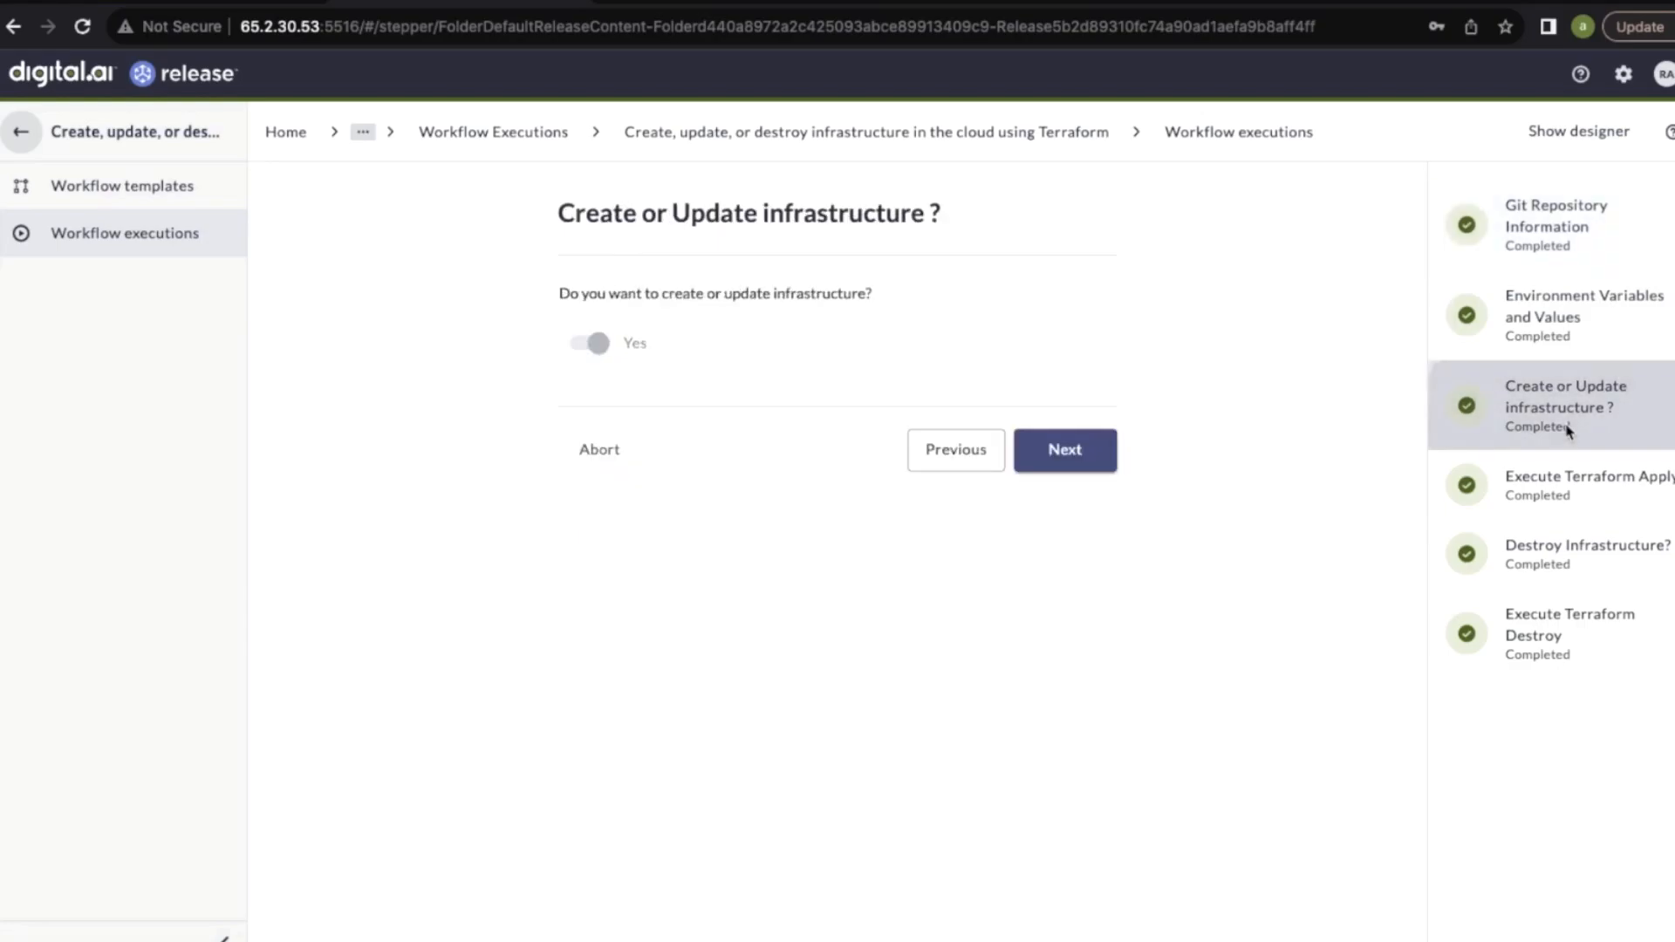